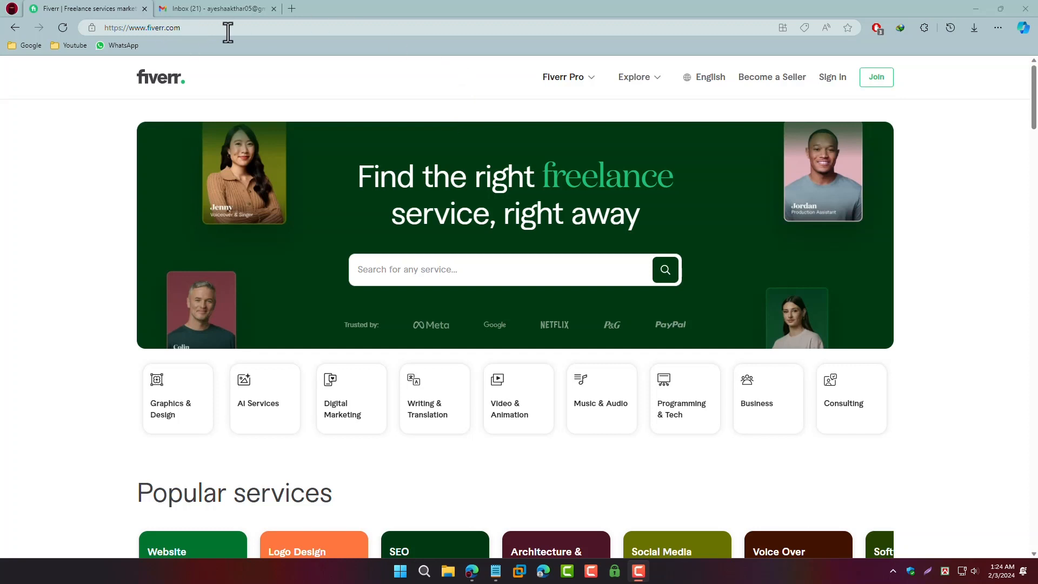
- Join Fiverr with the existing Google account and approve the sign-in
{"action": "left_click", "coordinate": [876, 78]}
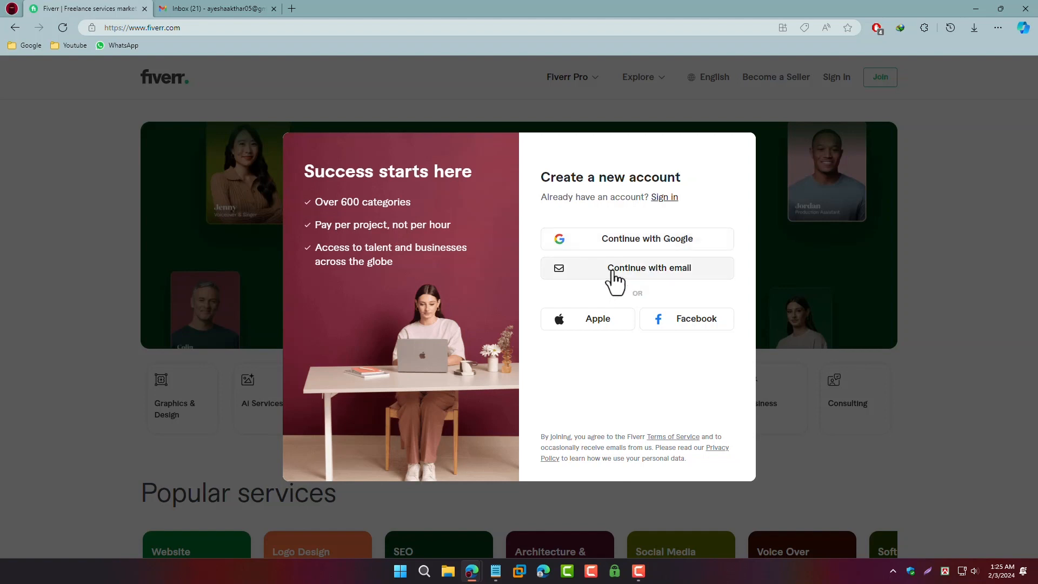
{"action": "left_click", "coordinate": [671, 250]}
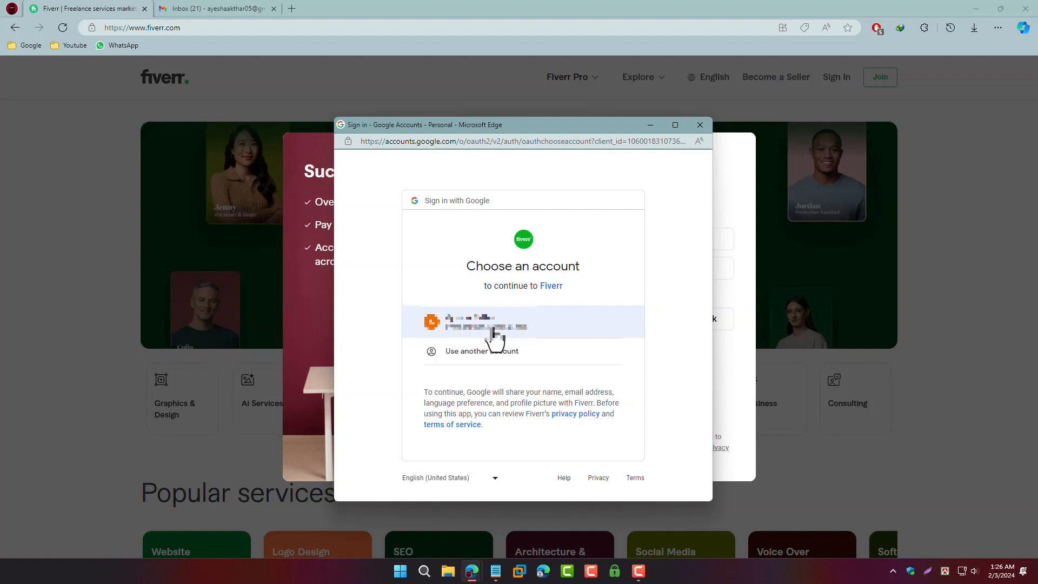
{"action": "left_click", "coordinate": [483, 328]}
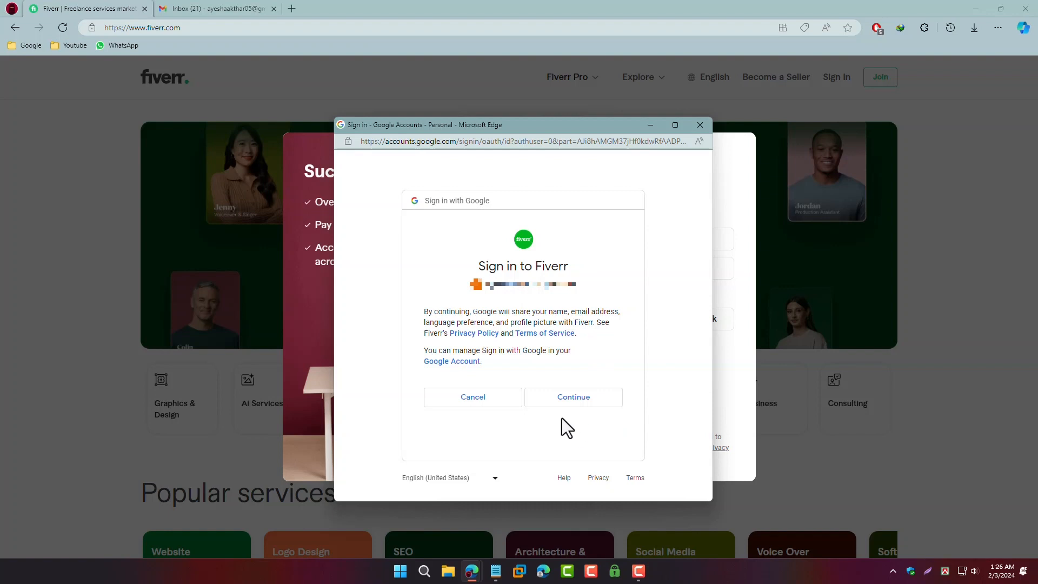
{"action": "left_click", "coordinate": [575, 398]}
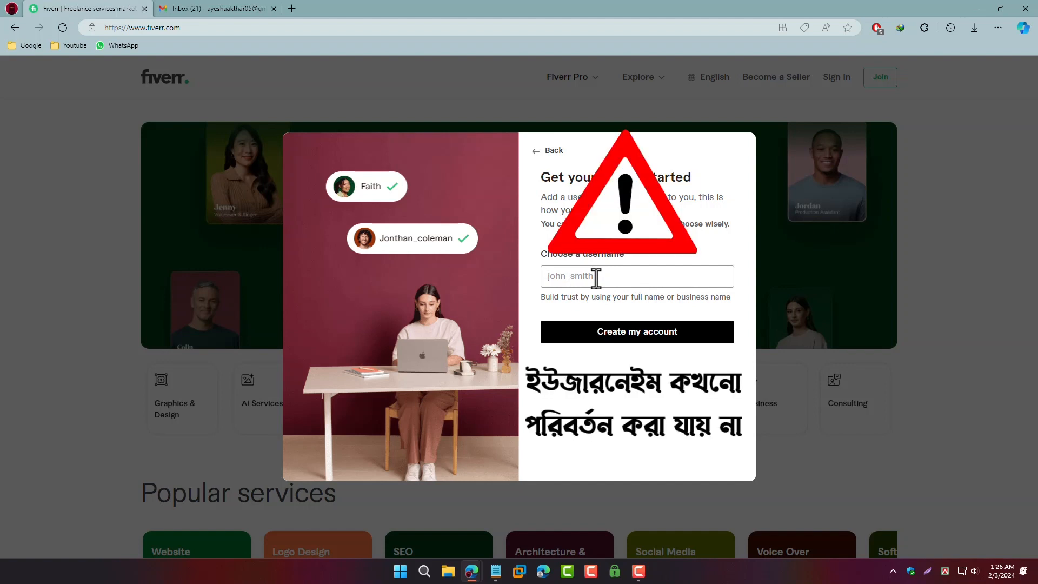
- Enter a unique username for the new profile and create the account
{"action": "type", "text": "ayesha"}
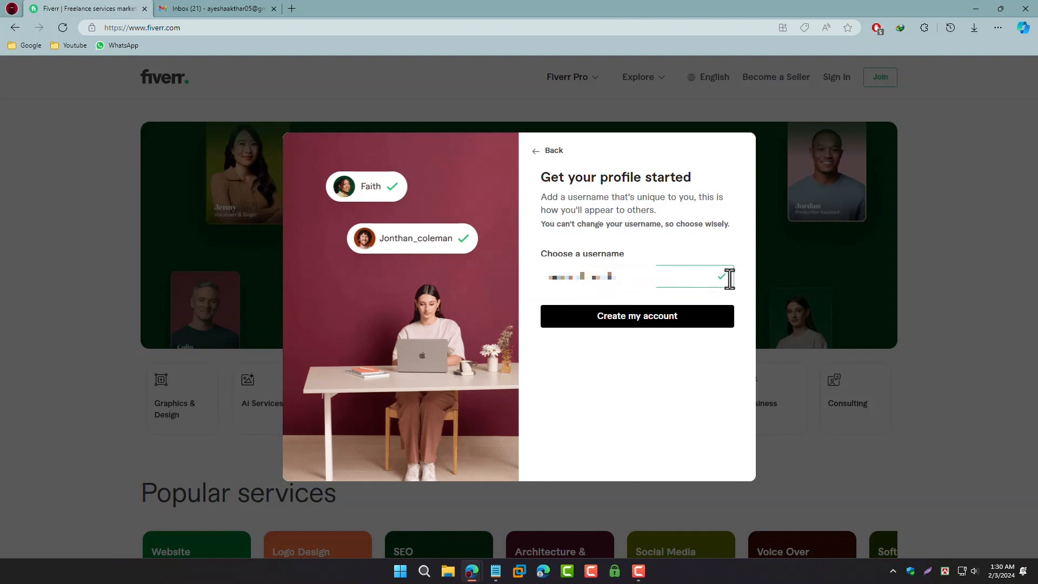
{"action": "double_click", "coordinate": [579, 276]}
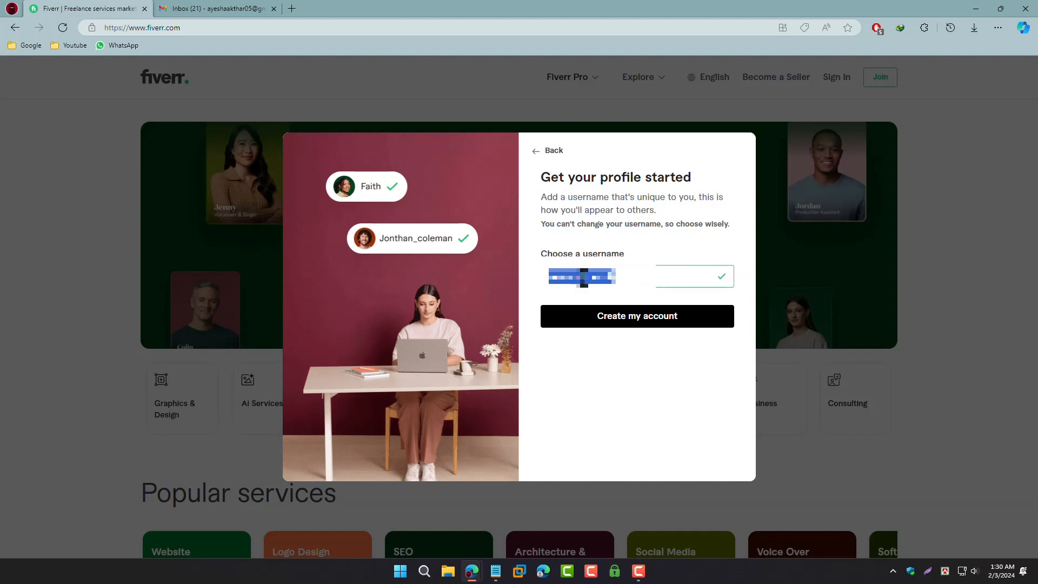
{"action": "left_click", "coordinate": [647, 270]}
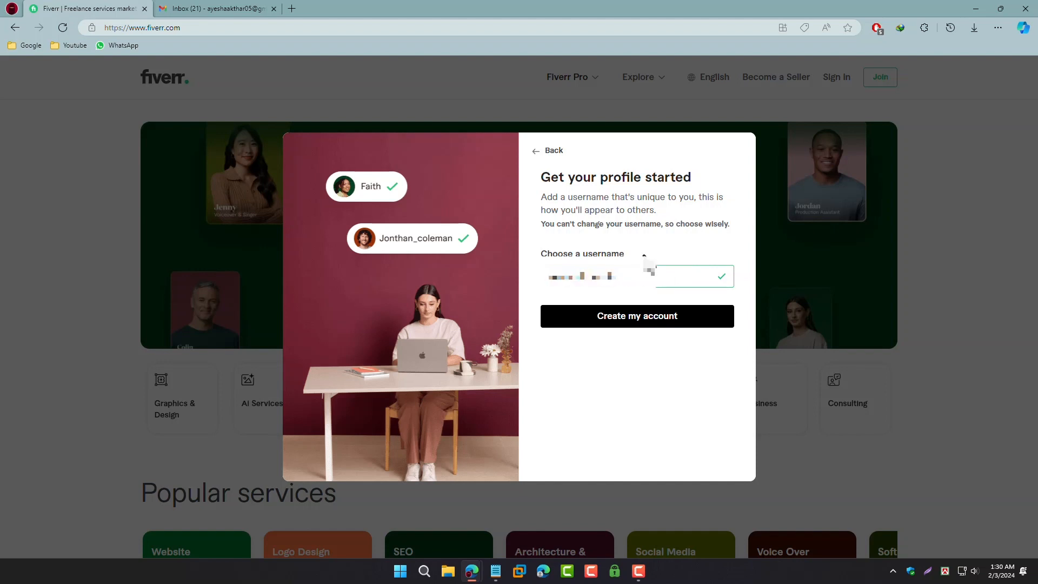
{"action": "left_click", "coordinate": [651, 323]}
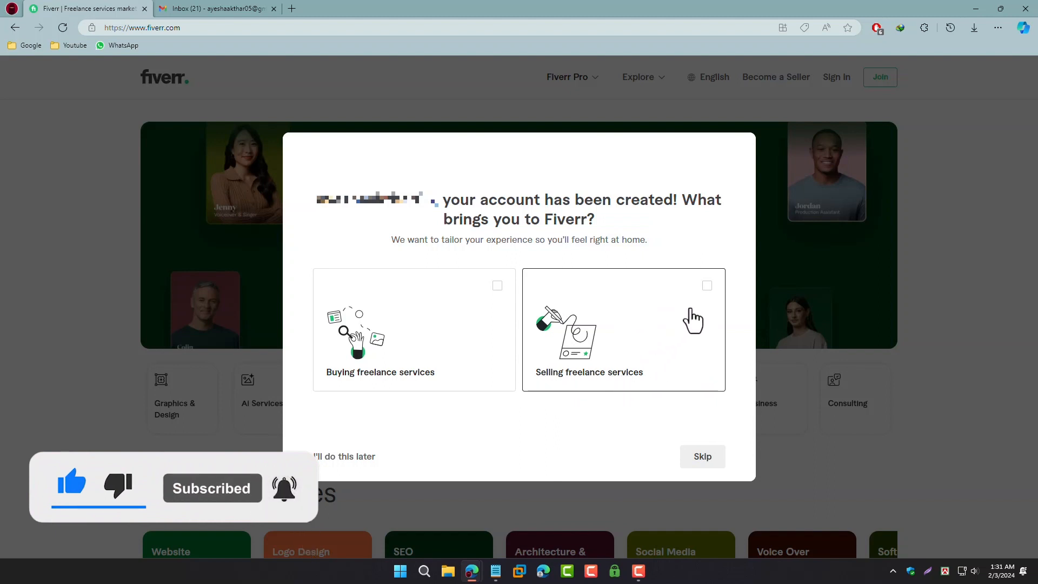
- Choose only Selling freelance services as the reason for using Fiverr and proceed
{"action": "left_click", "coordinate": [690, 313]}
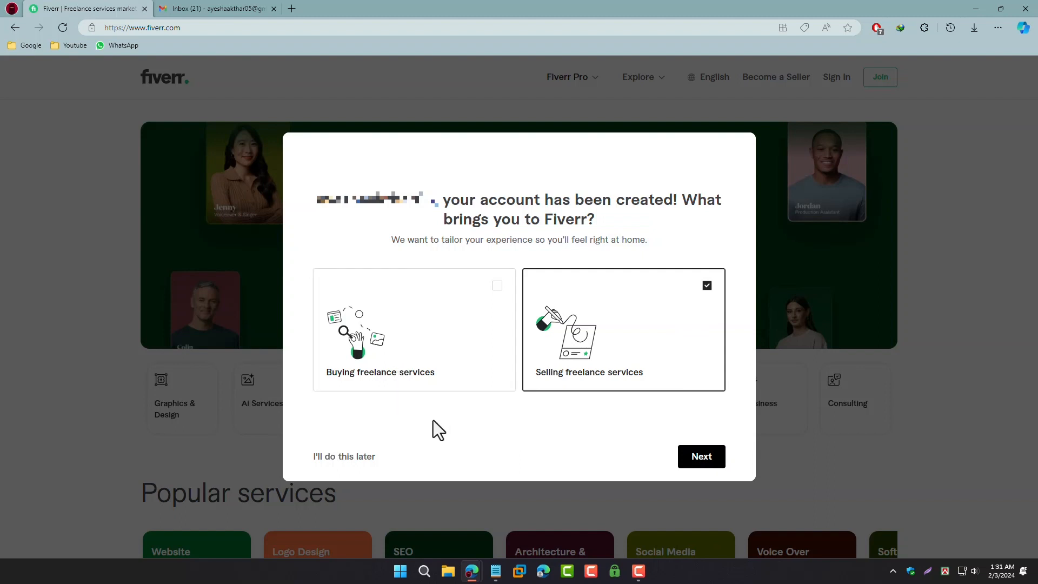
{"action": "left_click", "coordinate": [458, 319]}
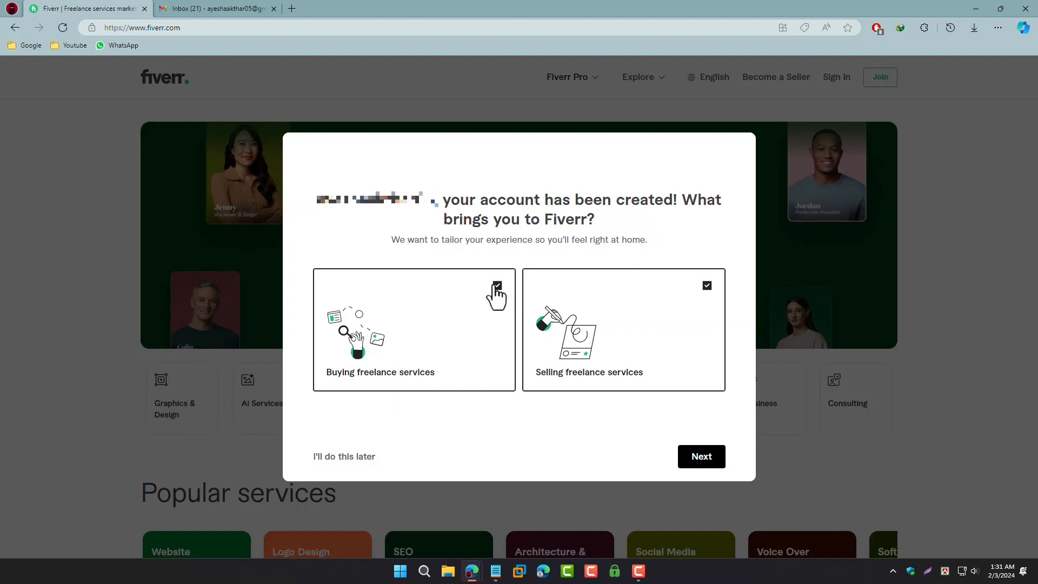
{"action": "left_click", "coordinate": [494, 287]}
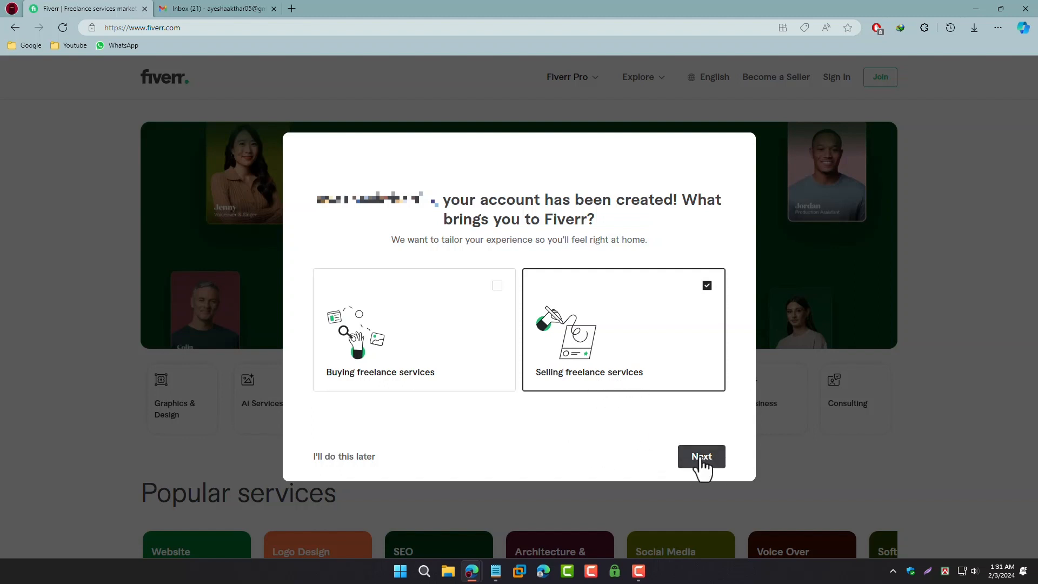
{"action": "left_click", "coordinate": [702, 458]}
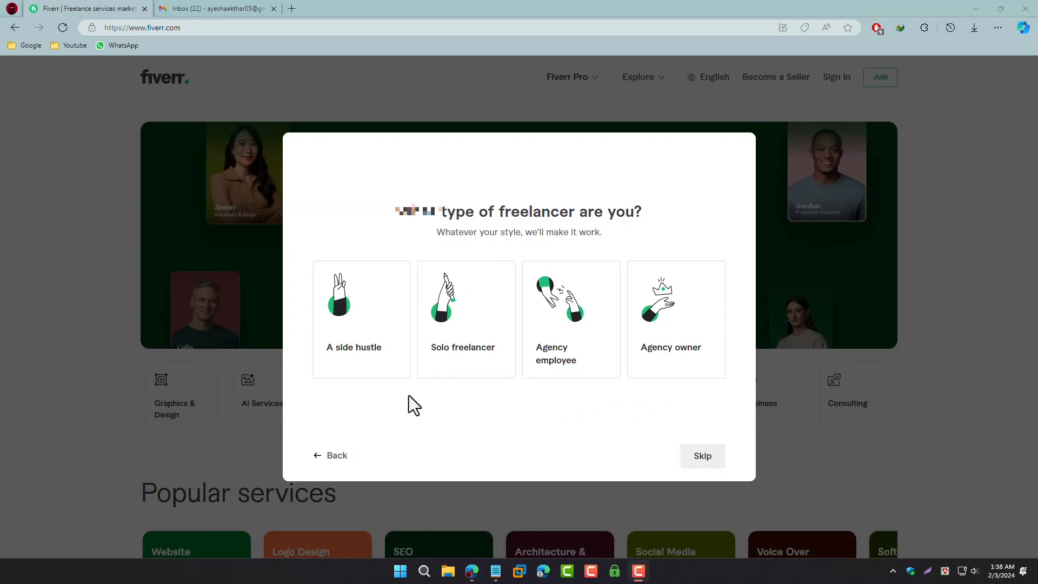
- Answer the freelancer type with A side hustle and the experience with Both online and offline, then proceed to completing the seller profile
{"action": "left_click", "coordinate": [354, 327]}
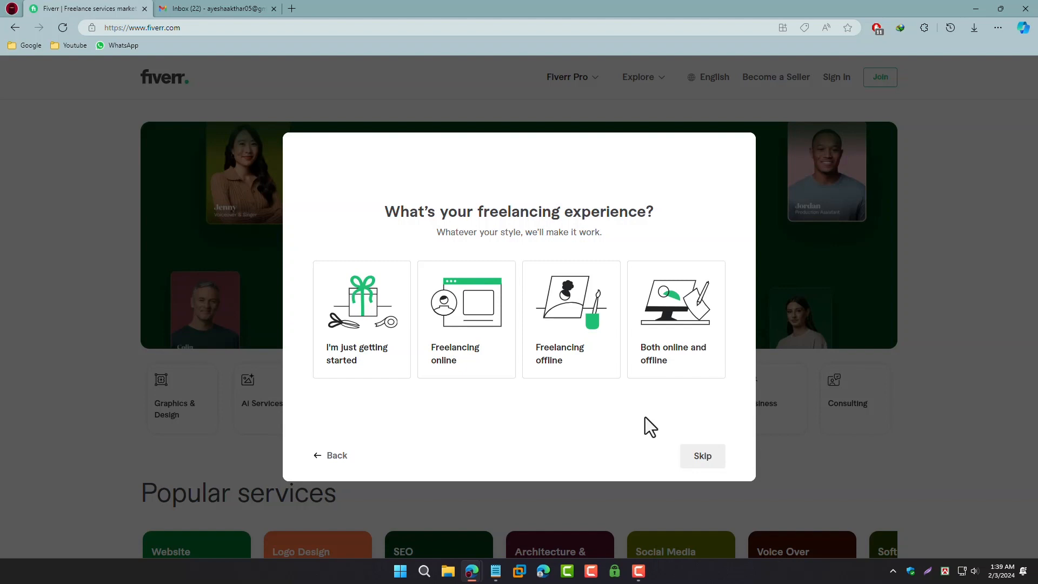
{"action": "left_click", "coordinate": [664, 346]}
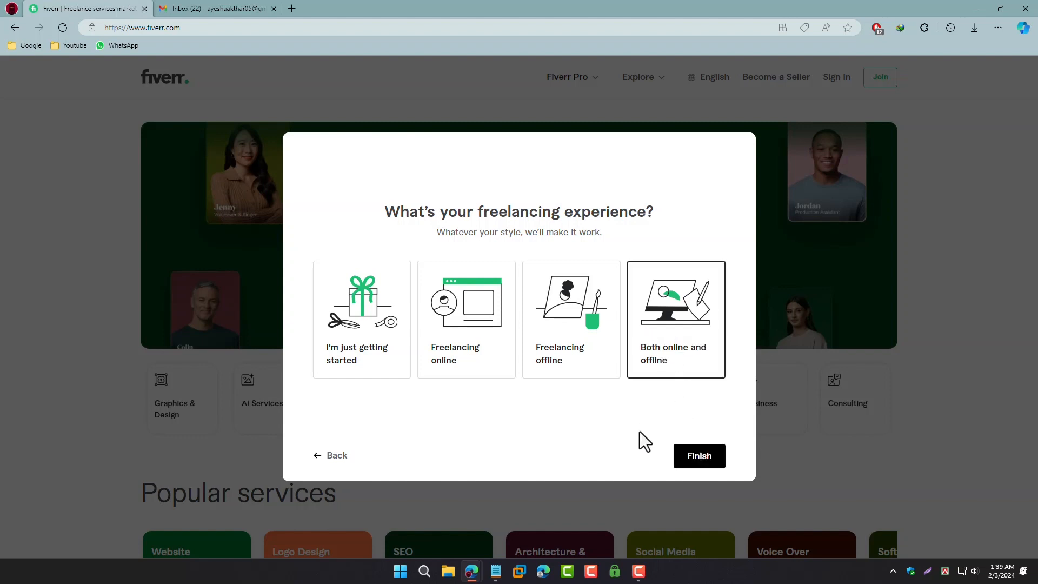
{"action": "left_click", "coordinate": [696, 458]}
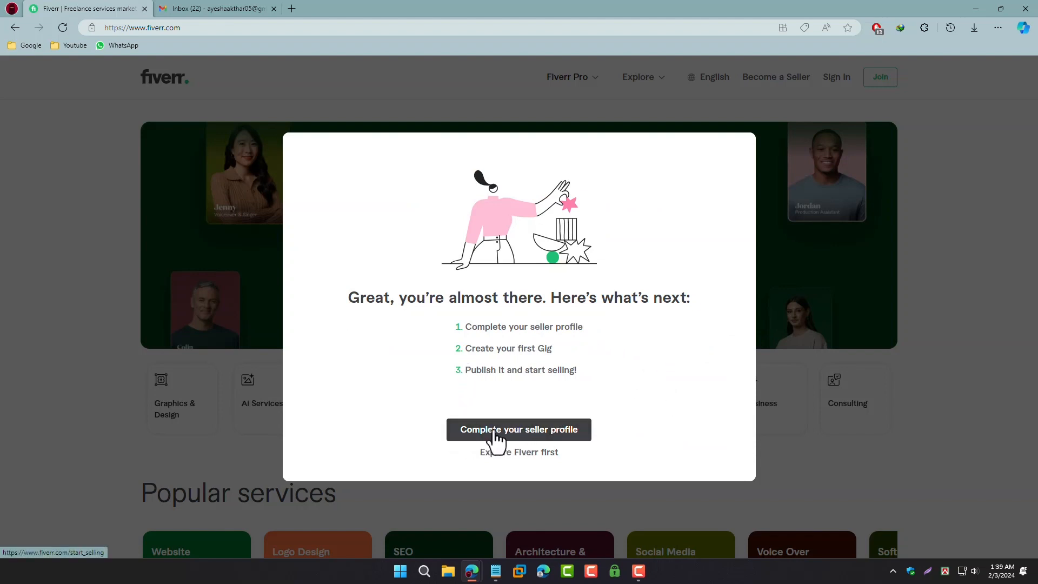
{"action": "left_click", "coordinate": [529, 439]}
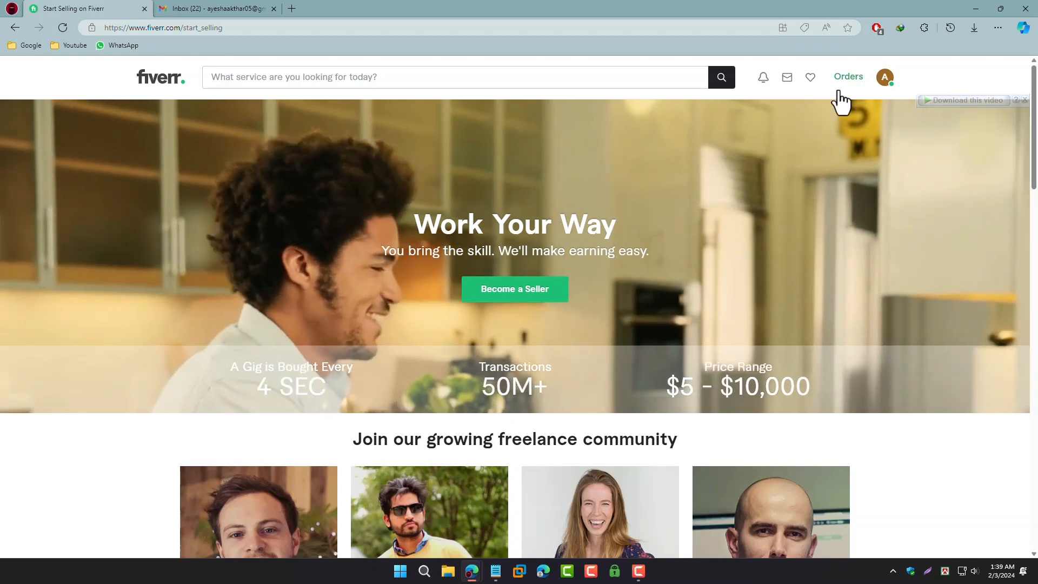
- Open the Security section of the account settings
{"action": "left_click", "coordinate": [885, 87]}
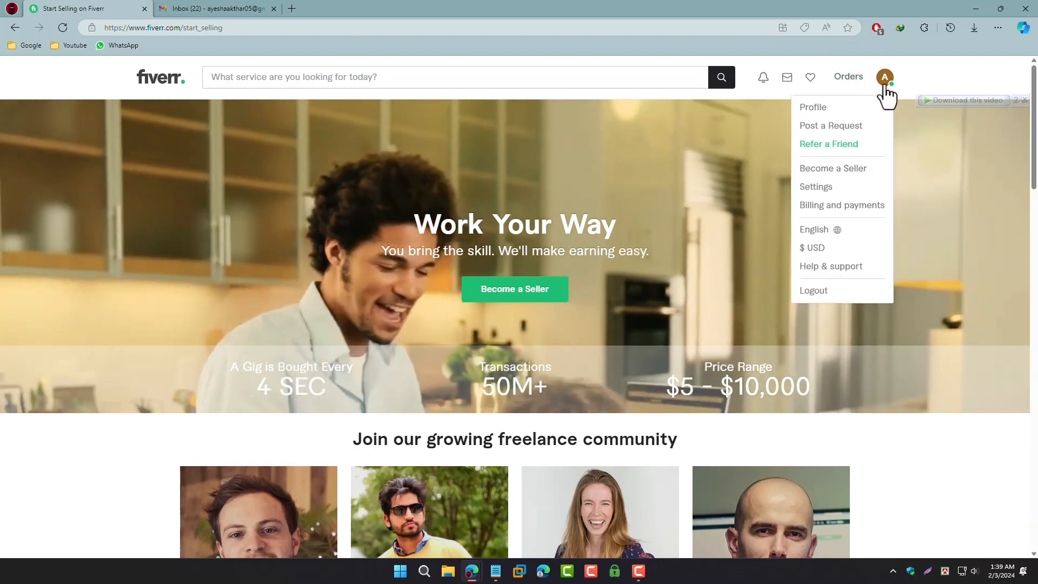
{"action": "left_click", "coordinate": [816, 187]}
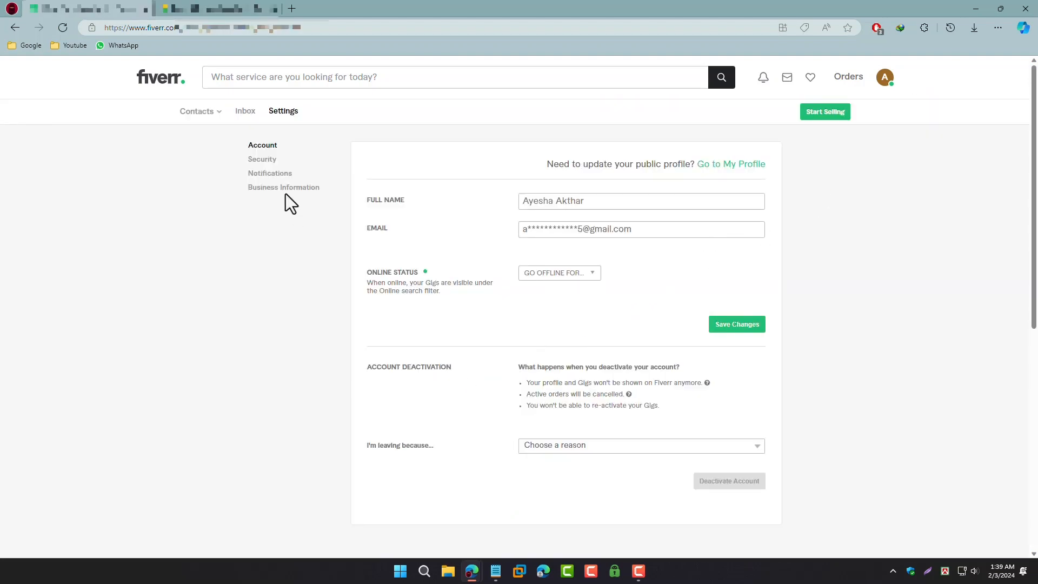
{"action": "left_click", "coordinate": [259, 172]}
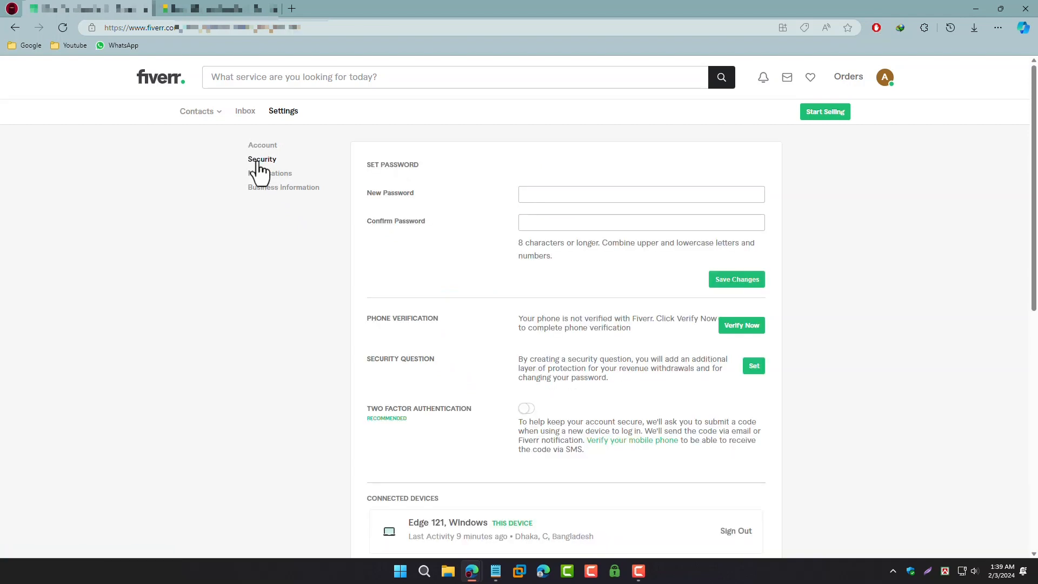
- Enter and confirm a new account password, save the change, and decline storing the password in the browser
{"action": "left_click", "coordinate": [534, 195]}
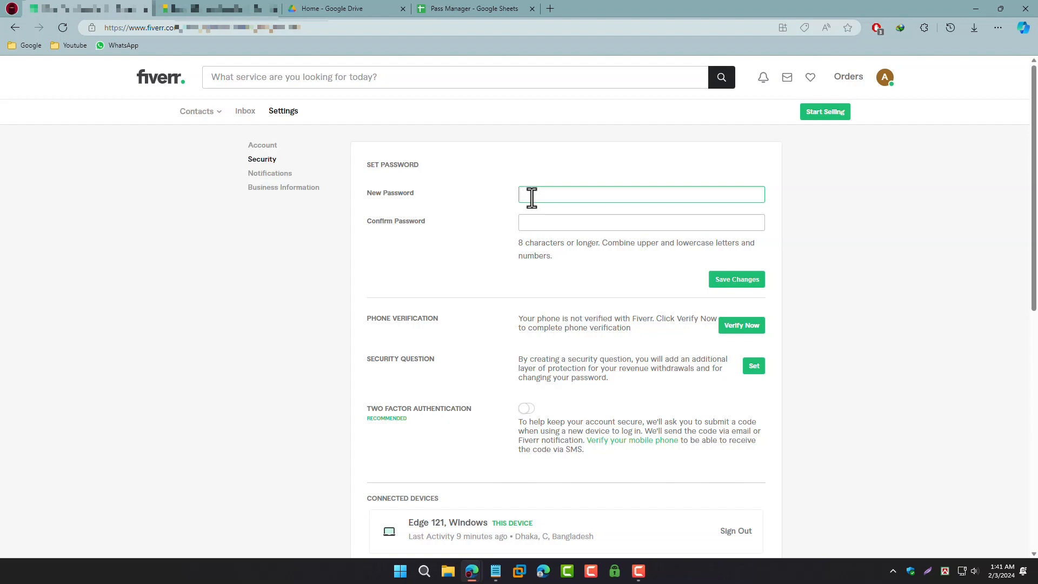
{"action": "key", "text": "ctrl+v"}
{"action": "left_click", "coordinate": [542, 224]}
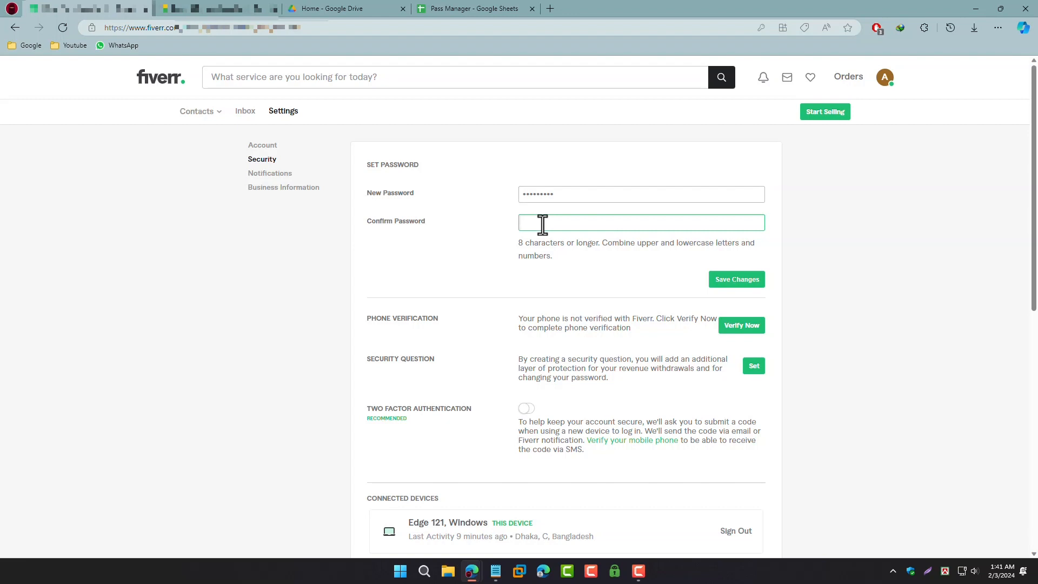
{"action": "key", "text": "ctrl+v"}
{"action": "left_click", "coordinate": [740, 286]}
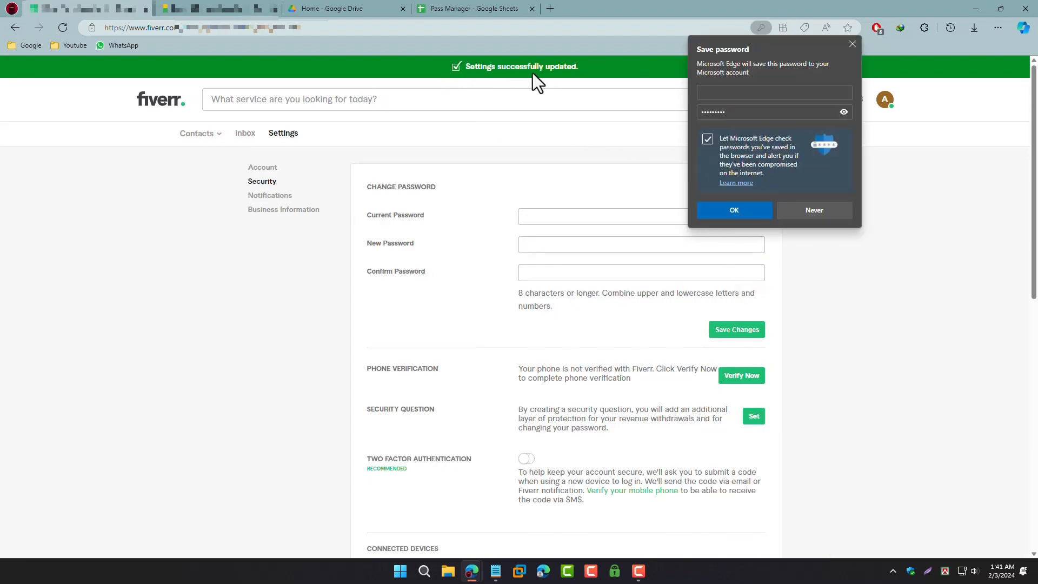
{"action": "left_click", "coordinate": [802, 212]}
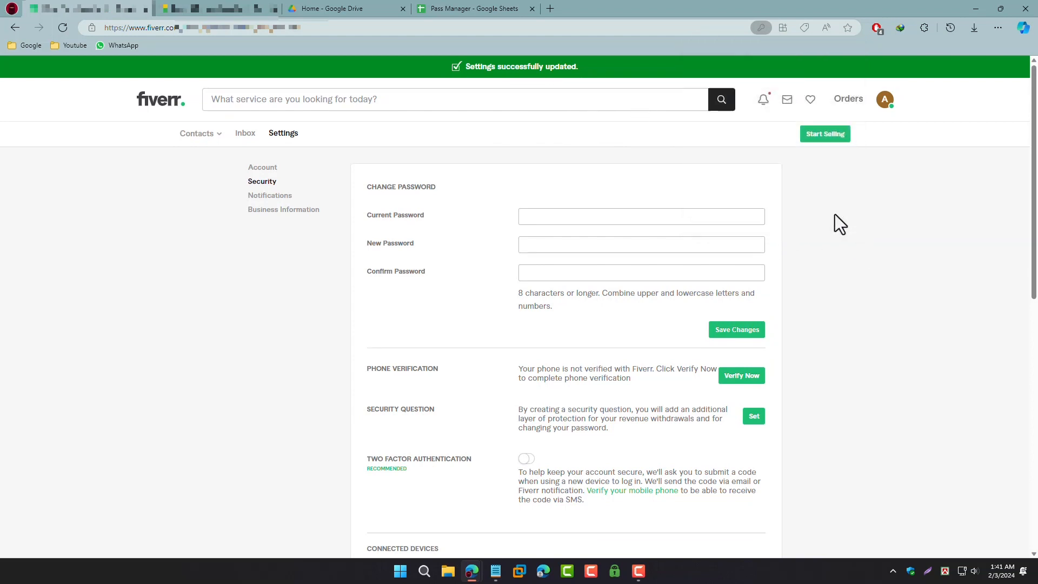
- Check the account notifications and open the profile page
{"action": "left_click", "coordinate": [762, 102]}
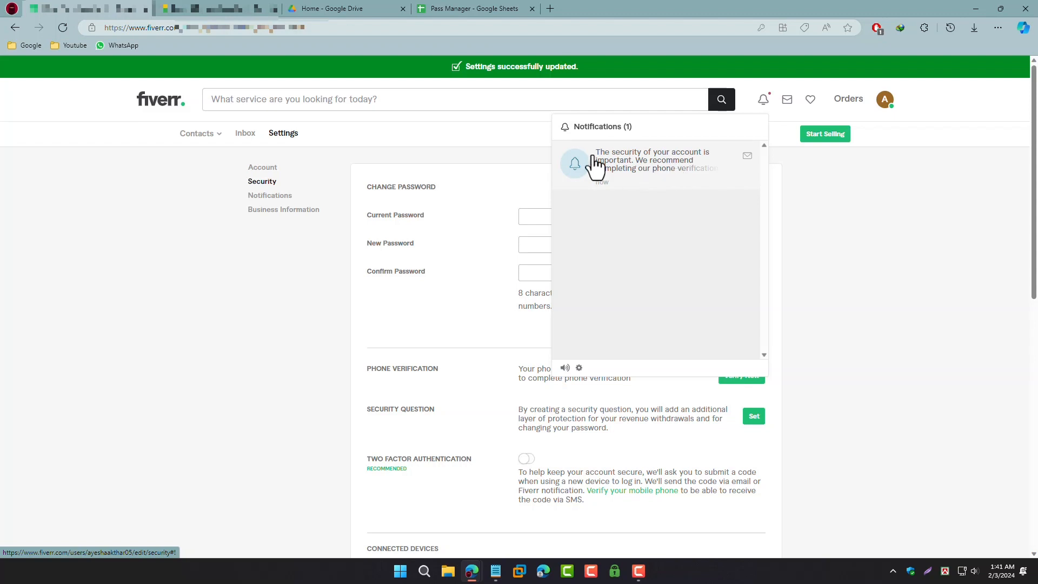
{"action": "left_click", "coordinate": [882, 102]}
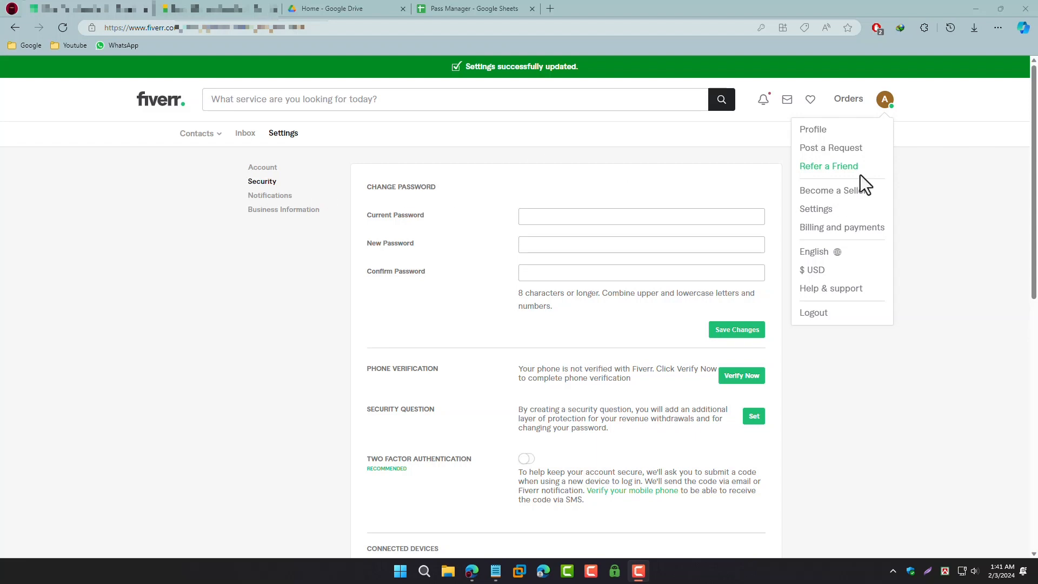
{"action": "left_click", "coordinate": [820, 133]}
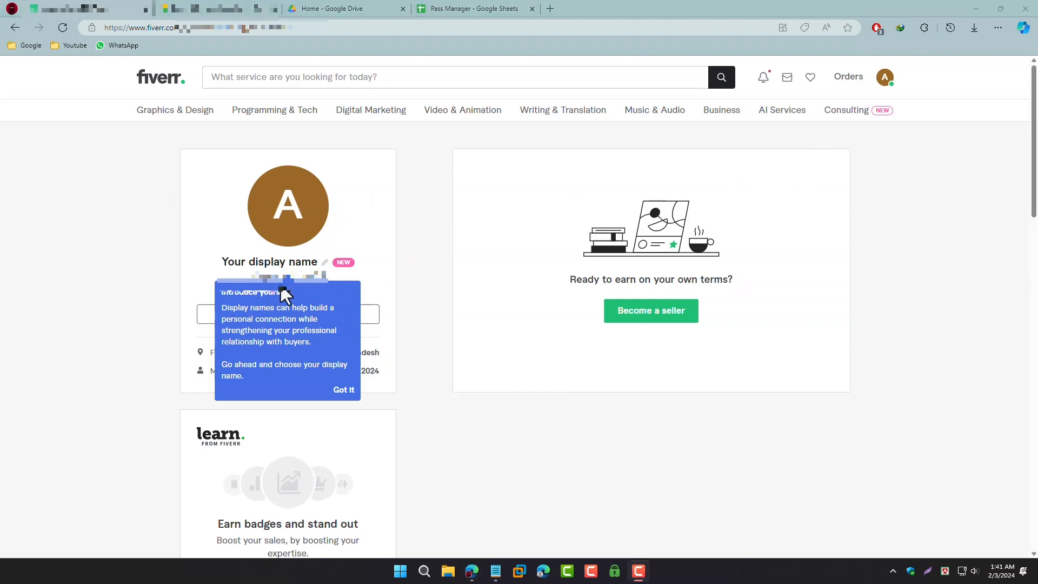
{"action": "scroll", "coordinate": [347, 267], "scroll_direction": "down", "scroll_amount": 1}
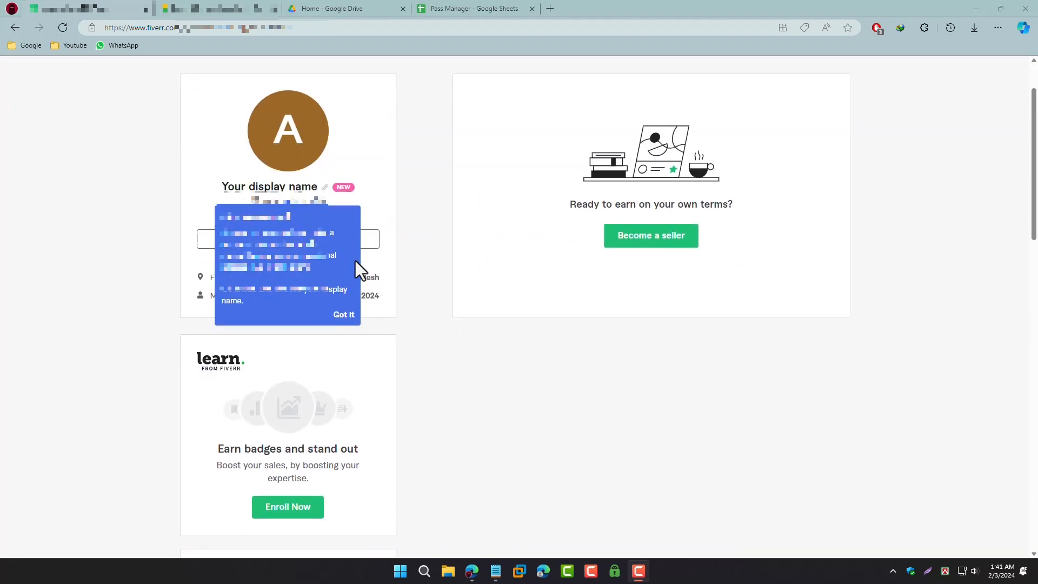
{"action": "left_click", "coordinate": [289, 213]}
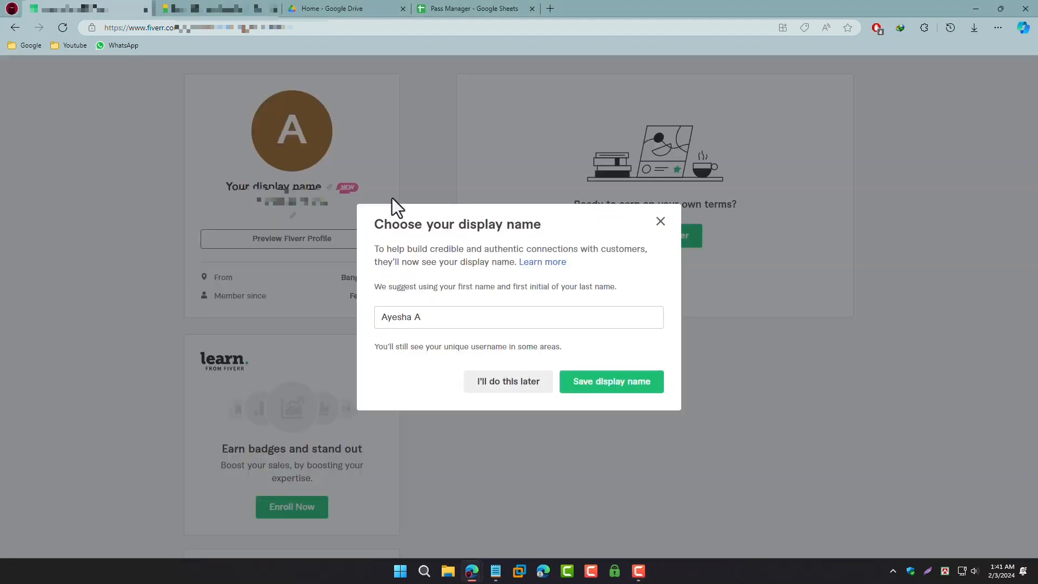
{"action": "left_click", "coordinate": [660, 222]}
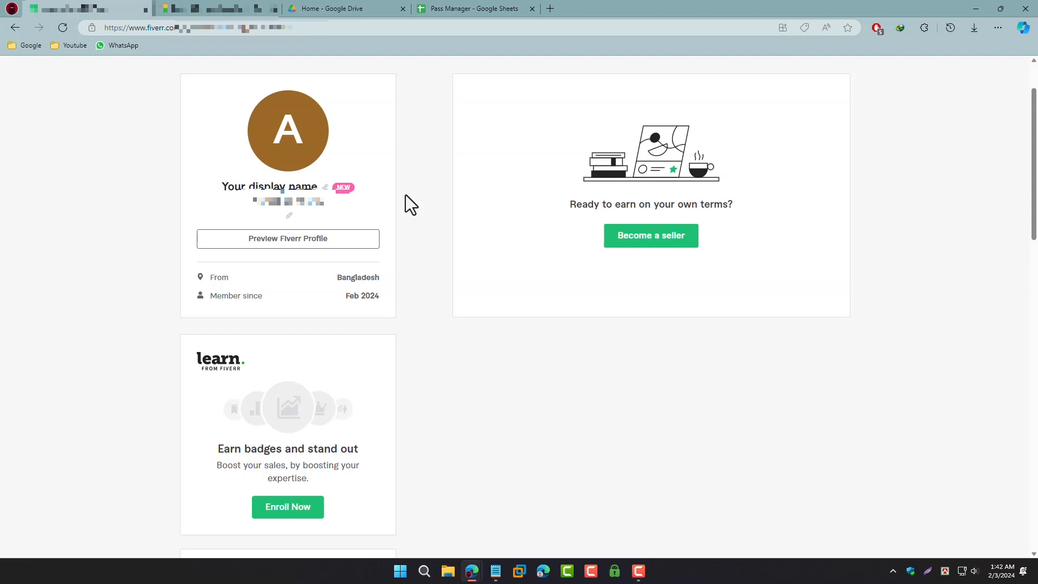
- Shorten the display name to the first name only by removing the last-name initial, and save it
{"action": "left_click", "coordinate": [305, 191]}
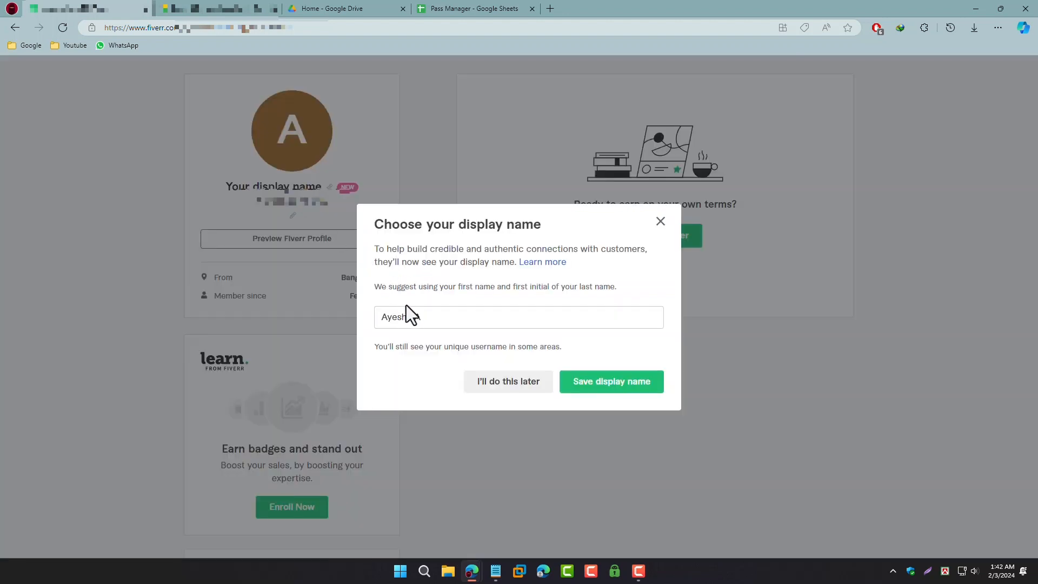
{"action": "left_click_drag", "start_coordinate": [422, 318], "coordinate": [410, 321]}
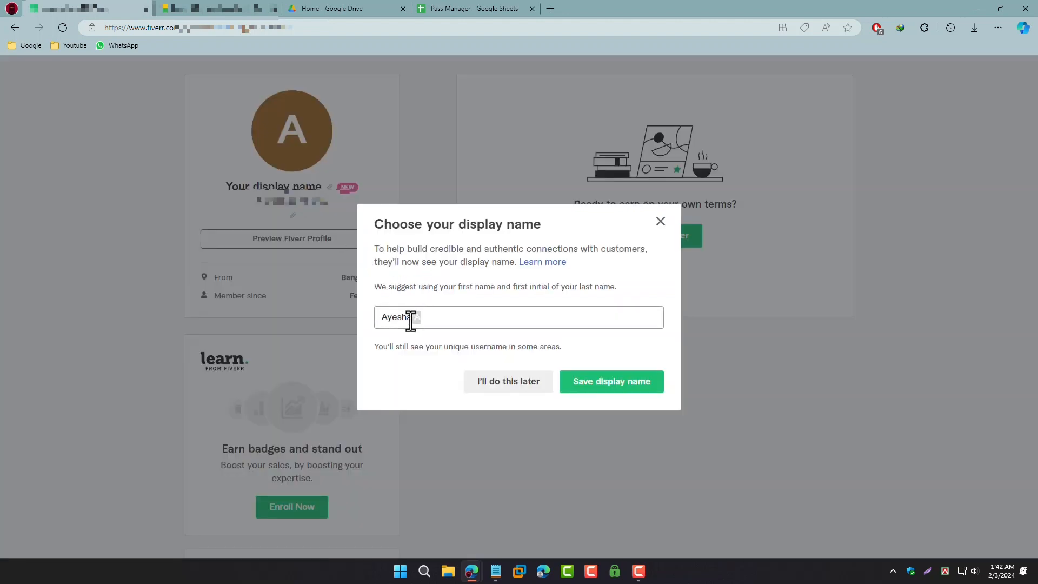
{"action": "key", "text": "BackSpace"}
{"action": "left_click", "coordinate": [613, 387]}
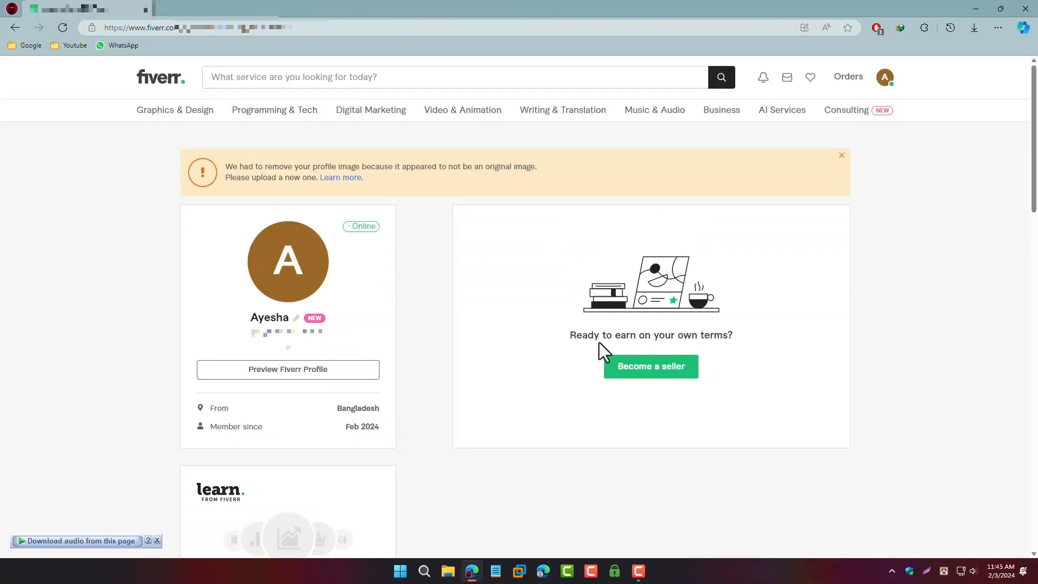
- Start becoming a seller and proceed through the onboarding overview pages to the Personal Info form
{"action": "left_click", "coordinate": [654, 372]}
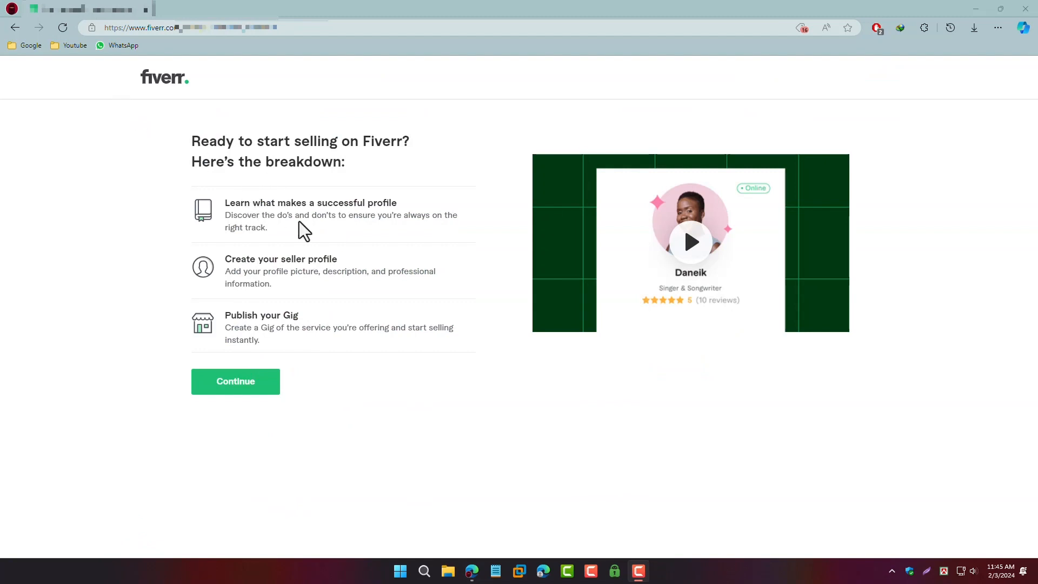
{"action": "left_click", "coordinate": [255, 387]}
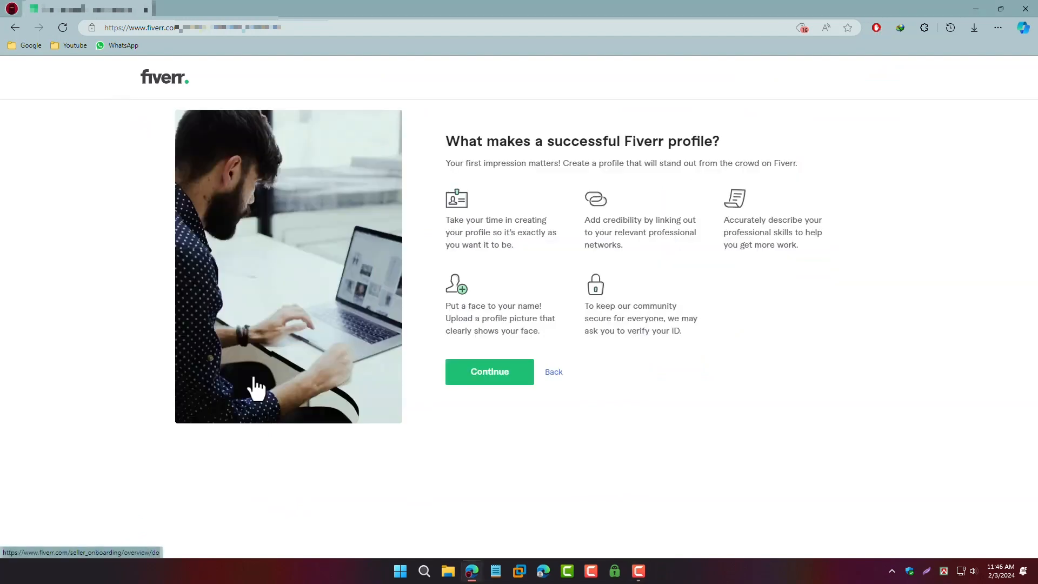
{"action": "left_click", "coordinate": [466, 386]}
{"action": "left_click", "coordinate": [482, 387]}
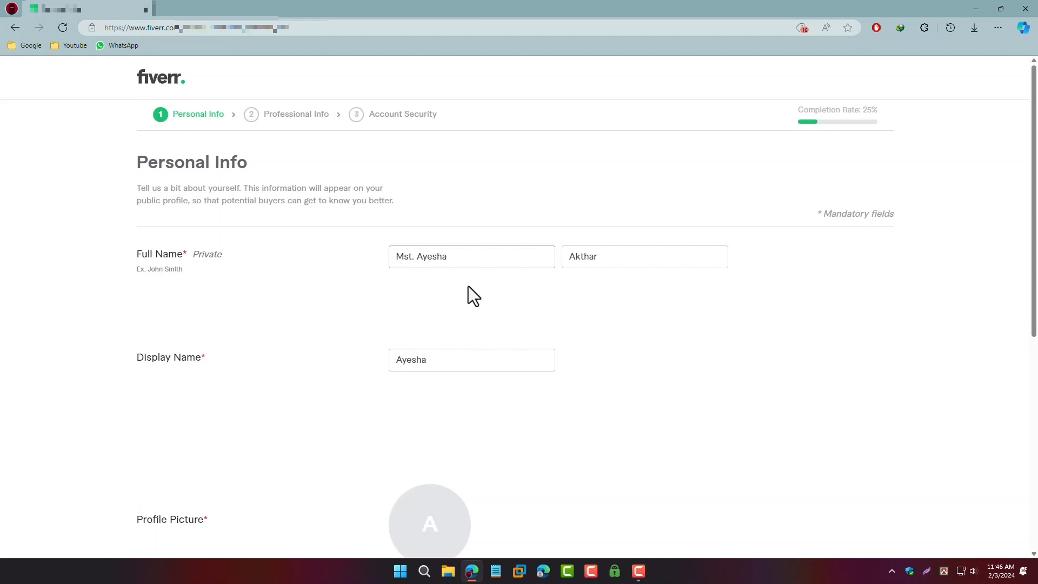
- Correct the first-name part of the private full name and upload the portrait JPG as the profile picture
{"action": "left_click", "coordinate": [417, 257]}
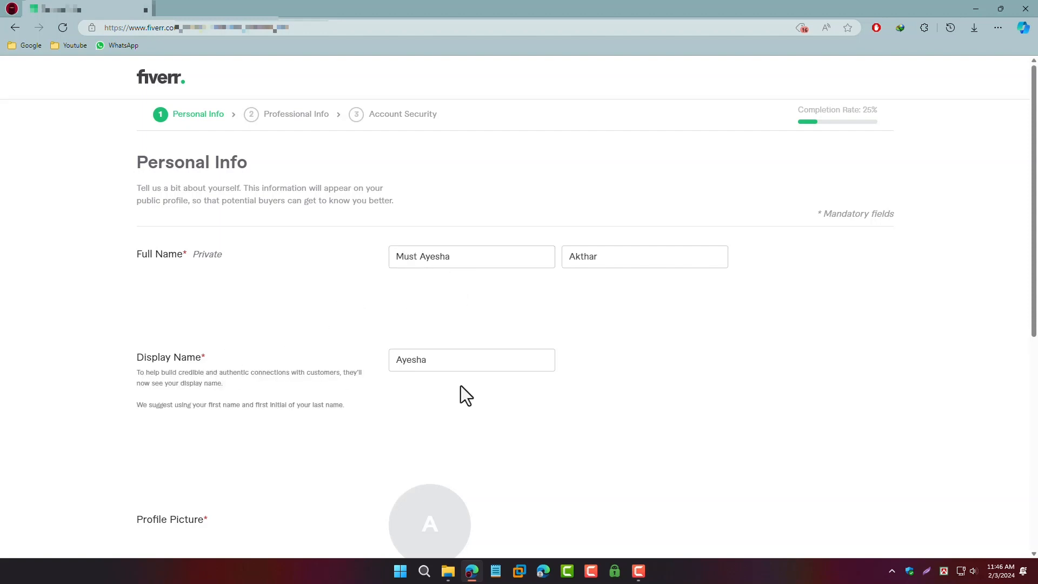
{"action": "scroll", "coordinate": [447, 403], "scroll_direction": "down", "scroll_amount": 4}
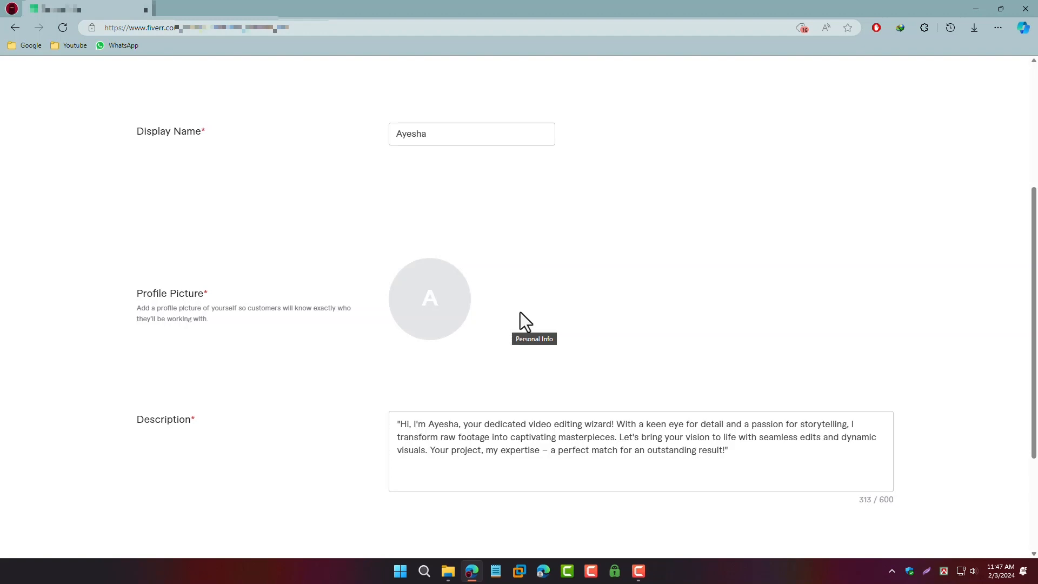
{"action": "left_click", "coordinate": [427, 302]}
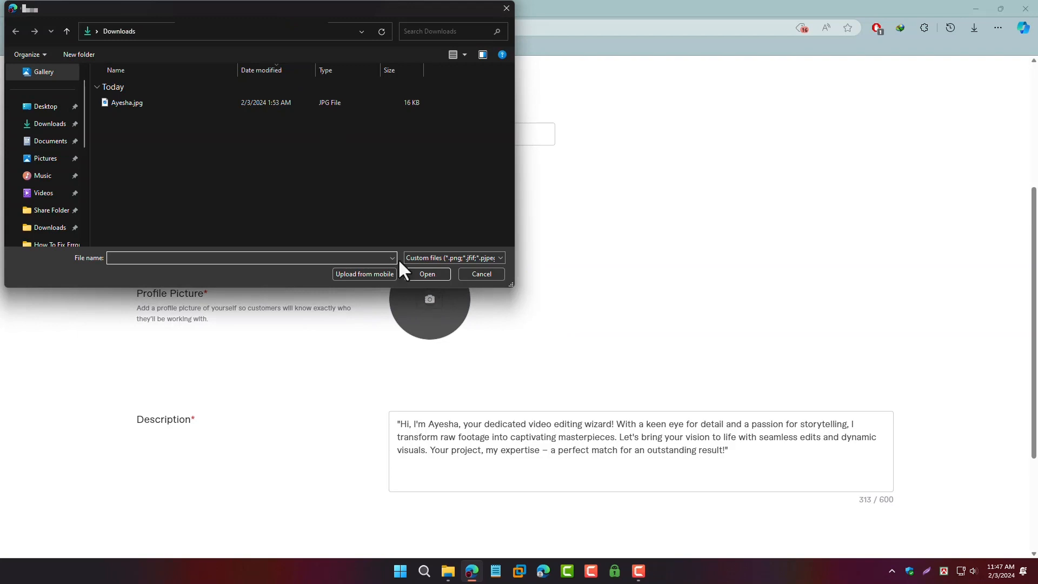
{"action": "scroll", "coordinate": [54, 200], "scroll_direction": "down", "scroll_amount": 3}
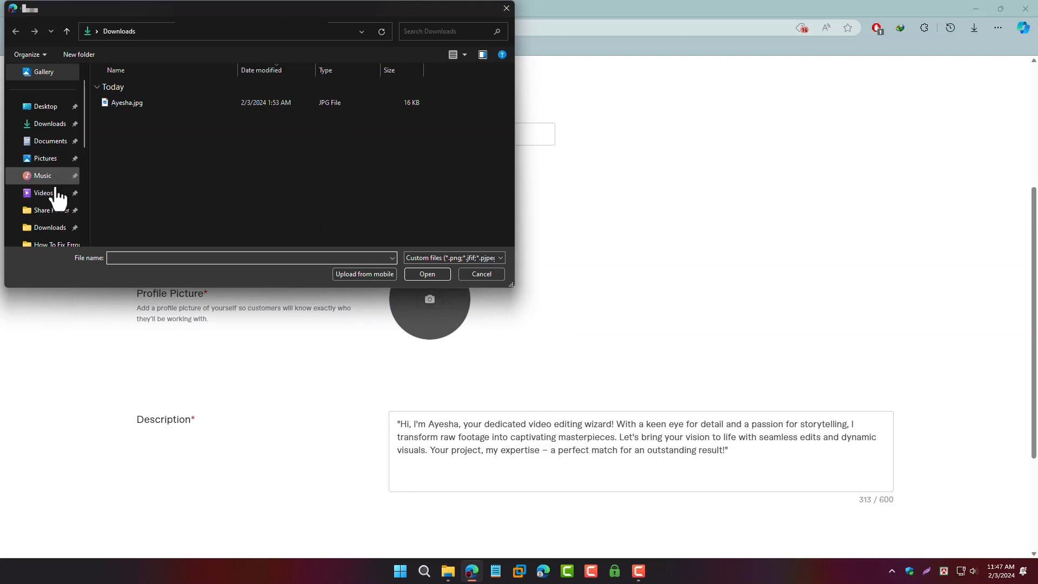
{"action": "left_click", "coordinate": [60, 210]}
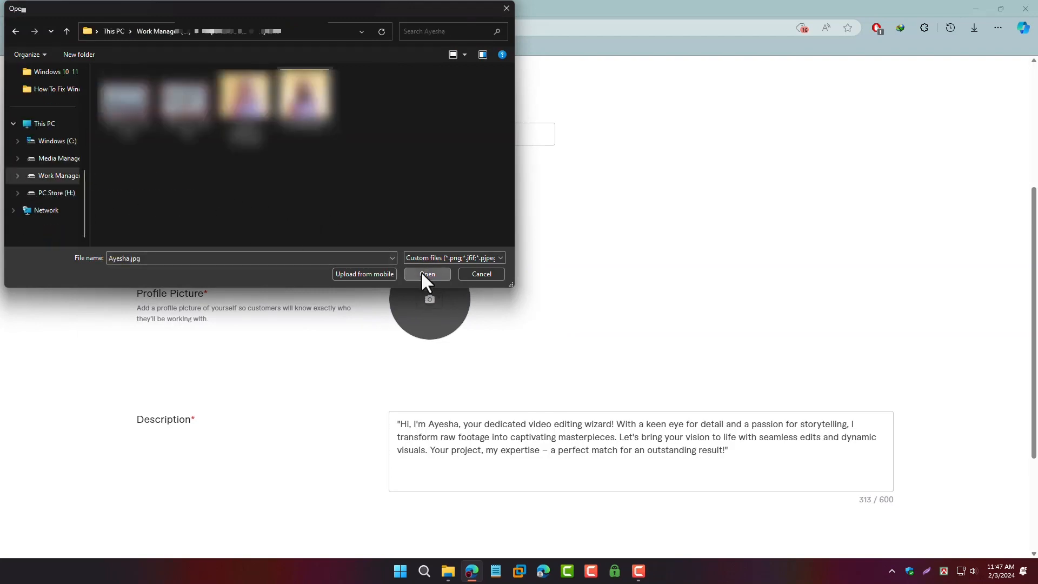
{"action": "left_click", "coordinate": [421, 273]}
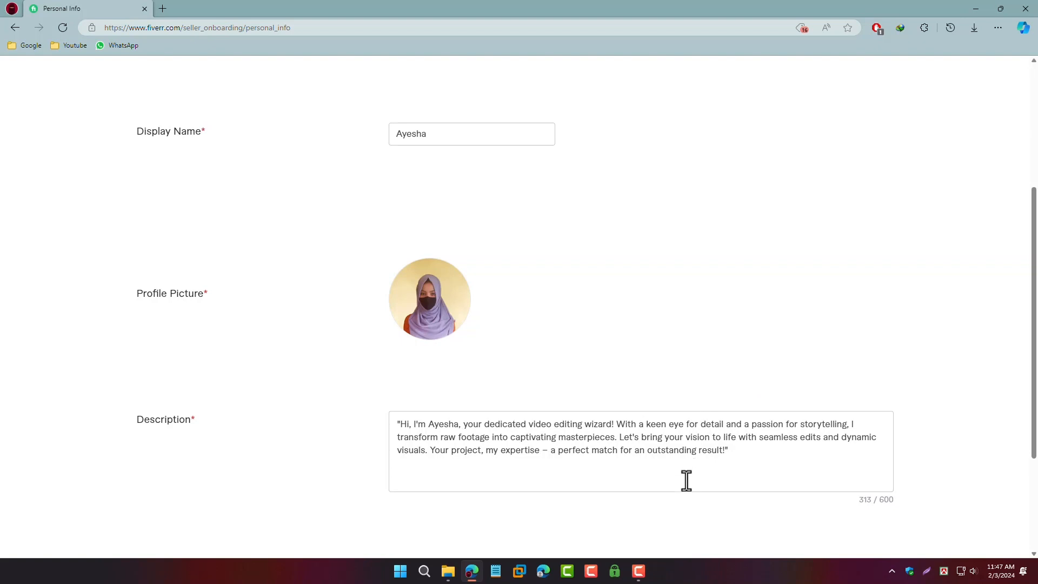
- Review the completed Personal Info entries, including description and languages, and continue to the Professional Info form
{"action": "scroll", "coordinate": [686, 480], "scroll_direction": "down", "scroll_amount": 3}
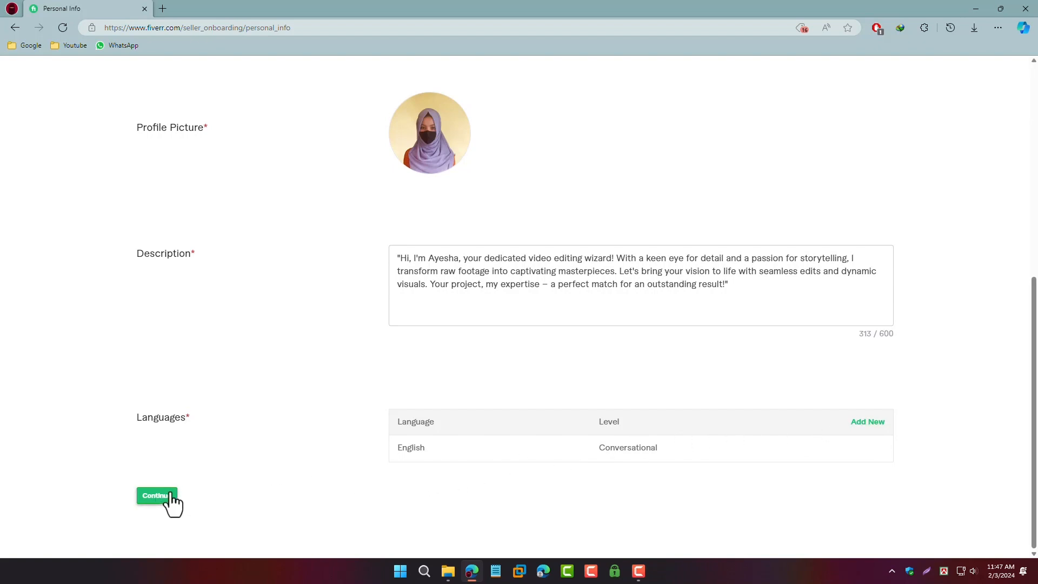
{"action": "scroll", "coordinate": [189, 270], "scroll_direction": "up", "scroll_amount": 1}
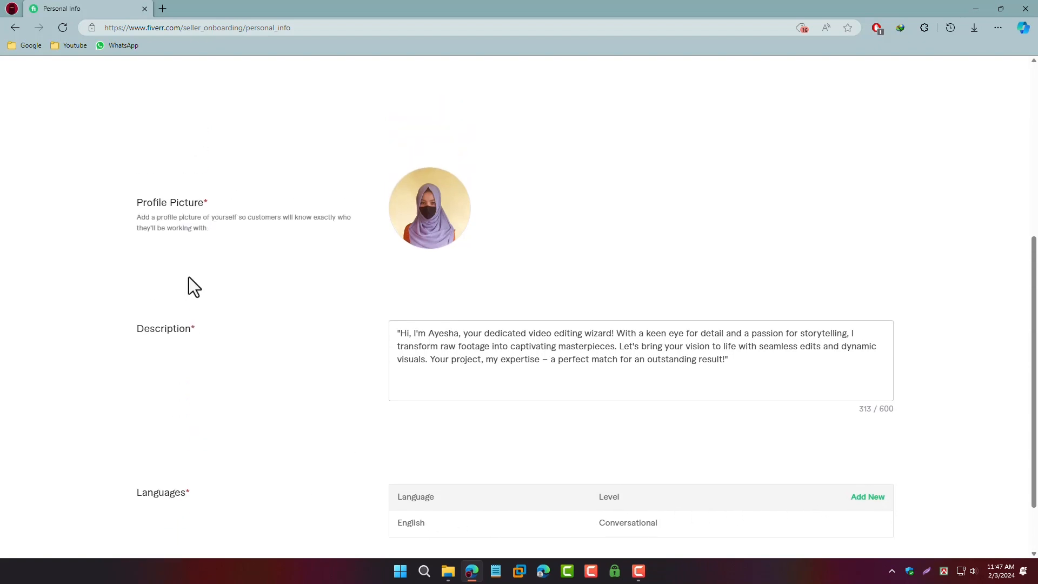
{"action": "scroll", "coordinate": [211, 244], "scroll_direction": "up", "scroll_amount": 3}
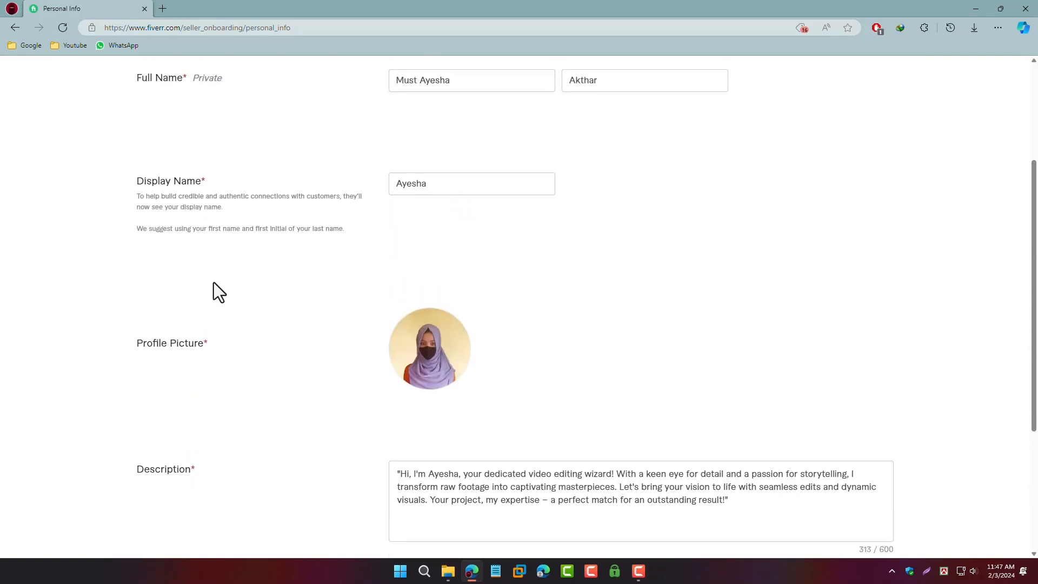
{"action": "scroll", "coordinate": [227, 356], "scroll_direction": "down", "scroll_amount": 4}
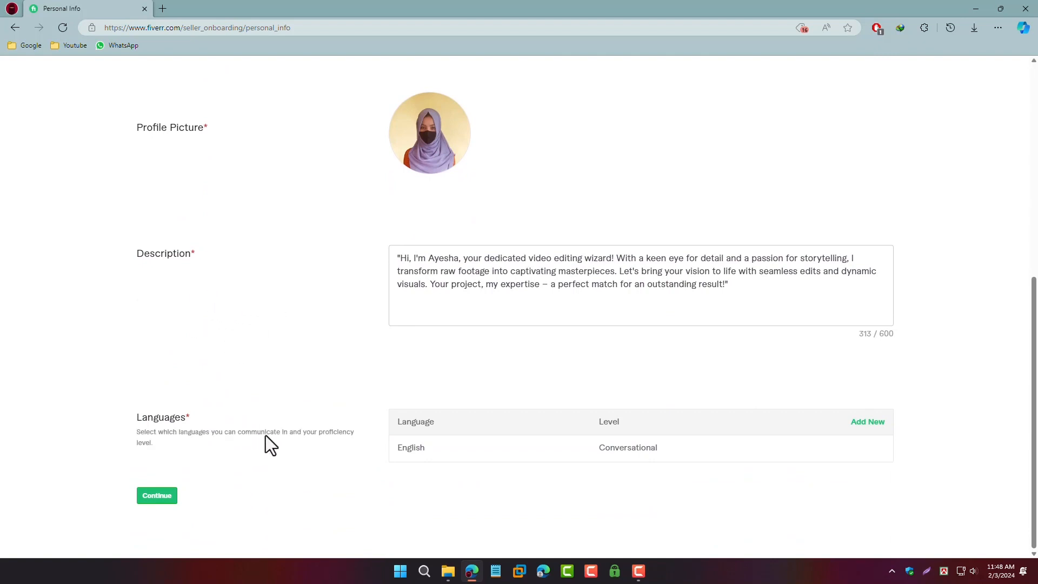
{"action": "left_click", "coordinate": [165, 496]}
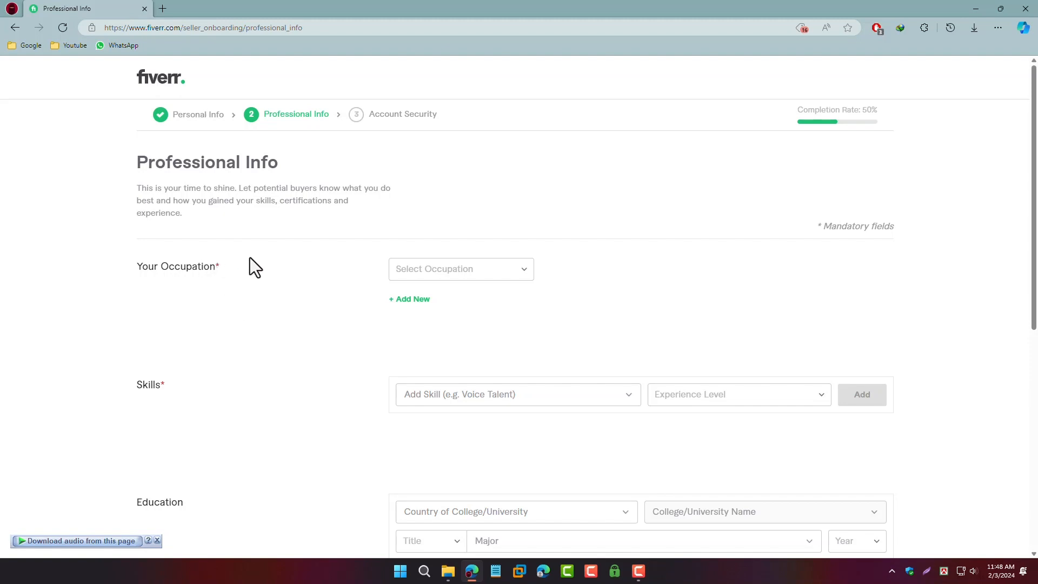
- Set the occupation to Video & Animation and select Animated Explainers, Screencasting Videos, Slideshow Videos, Subtitles & Captions and Video Editing
{"action": "left_click", "coordinate": [446, 270]}
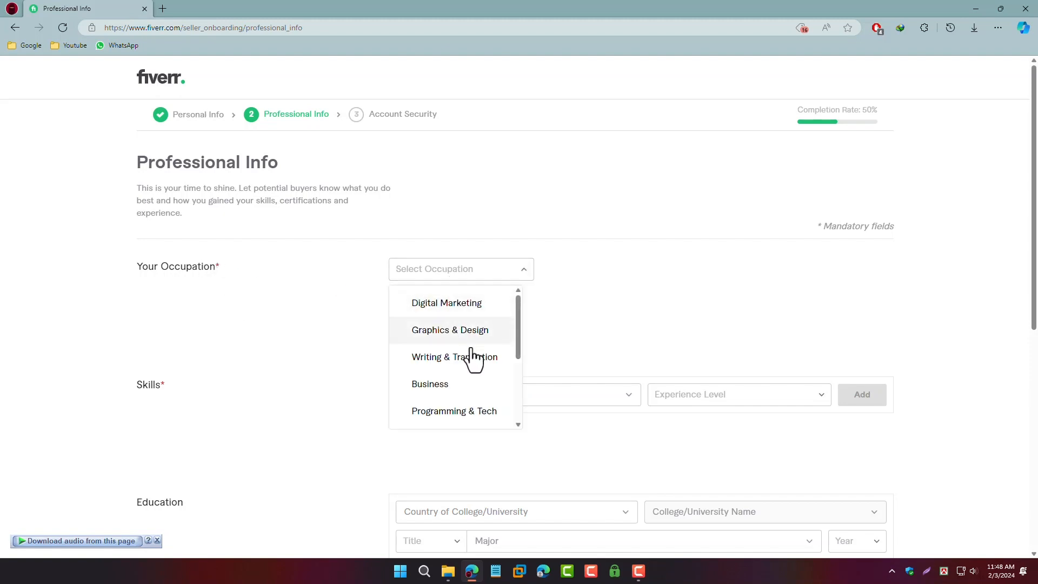
{"action": "scroll", "coordinate": [474, 359], "scroll_direction": "down", "scroll_amount": 3}
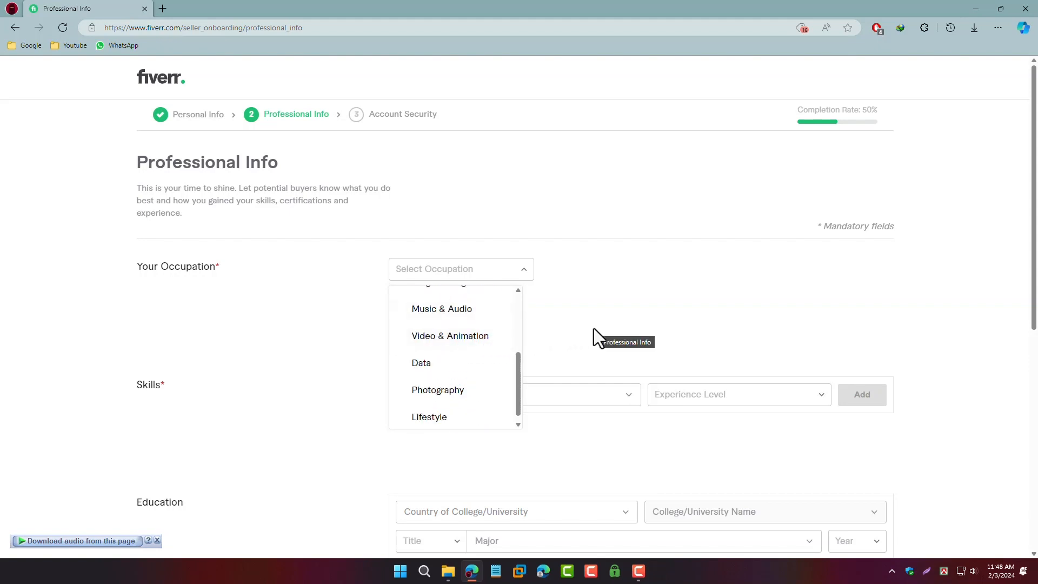
{"action": "left_click", "coordinate": [446, 340]}
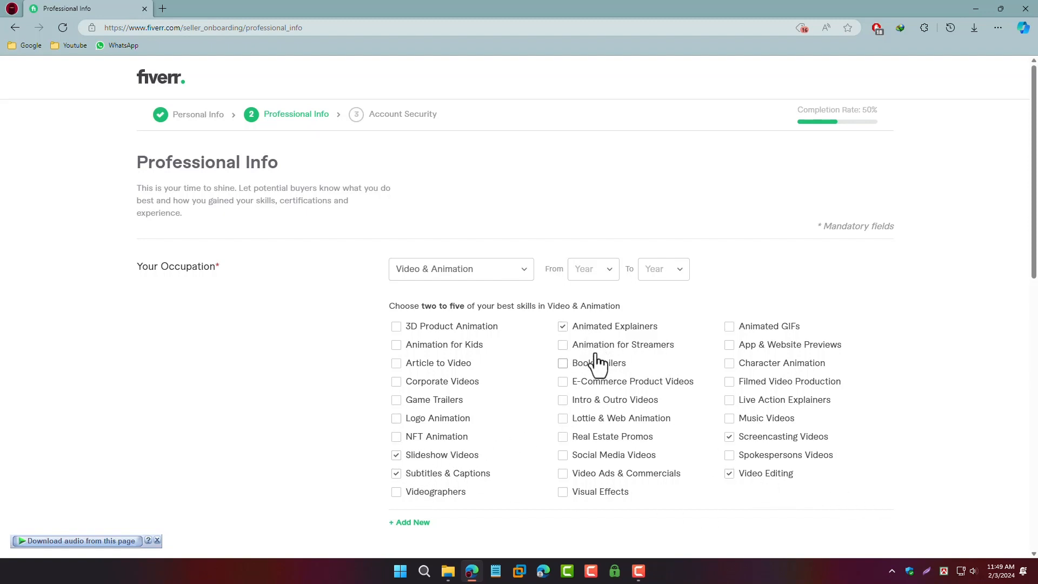
- Add the skills Camtasia, Green screen editing, Green screen removal, Adobe Photoshop and Photo editing as Expert, and Adobe Premiere Pro as Intermediate
{"action": "scroll", "coordinate": [513, 384], "scroll_direction": "down", "scroll_amount": 4}
{"action": "left_click", "coordinate": [452, 400]}
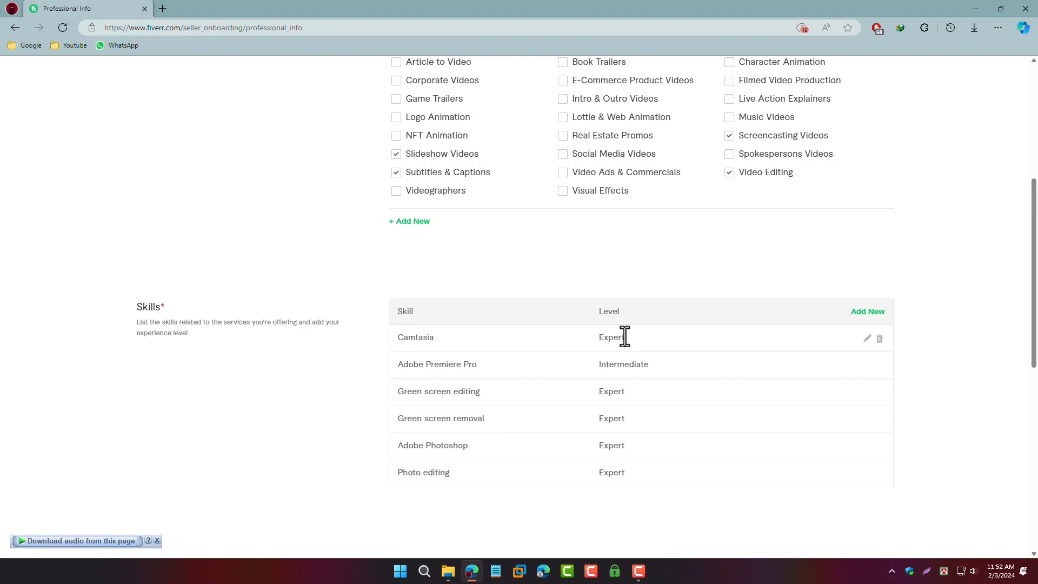
- Try to continue past the Professional Info form, leaving education, certification and personal website blank
{"action": "scroll", "coordinate": [616, 351], "scroll_direction": "down", "scroll_amount": 5}
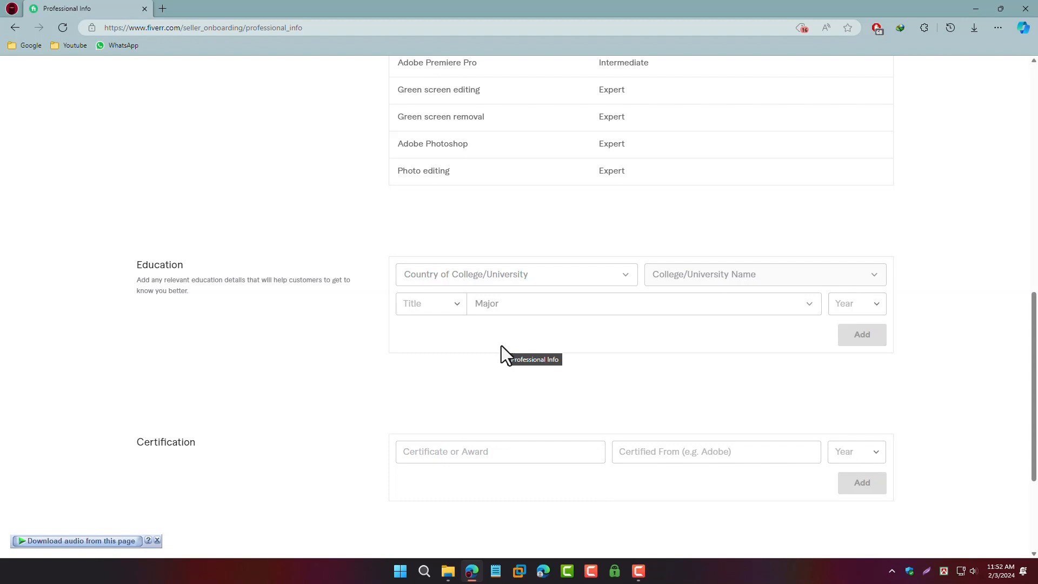
{"action": "scroll", "coordinate": [287, 430], "scroll_direction": "down", "scroll_amount": 1}
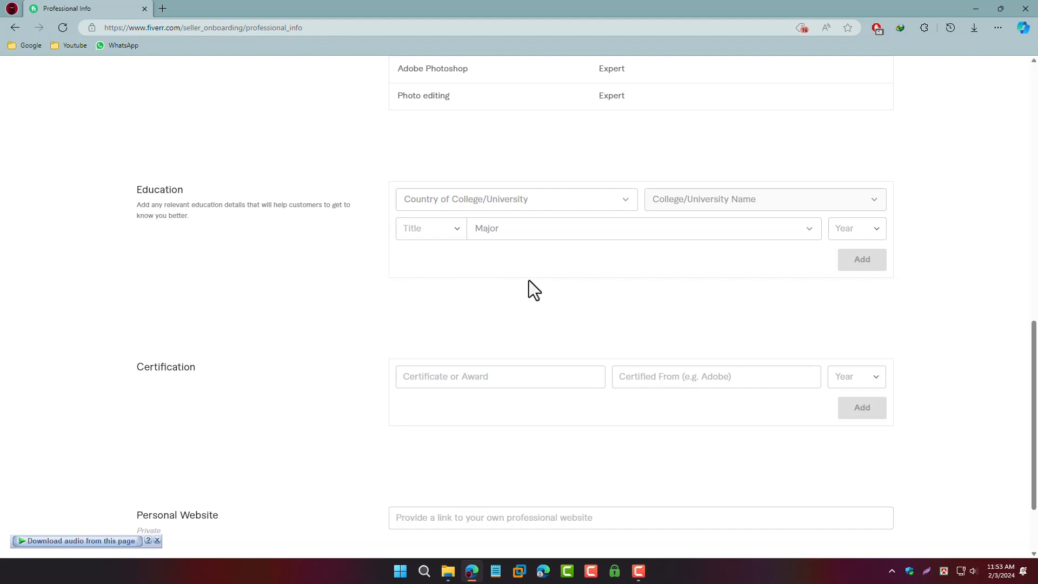
{"action": "scroll", "coordinate": [349, 345], "scroll_direction": "down", "scroll_amount": 2}
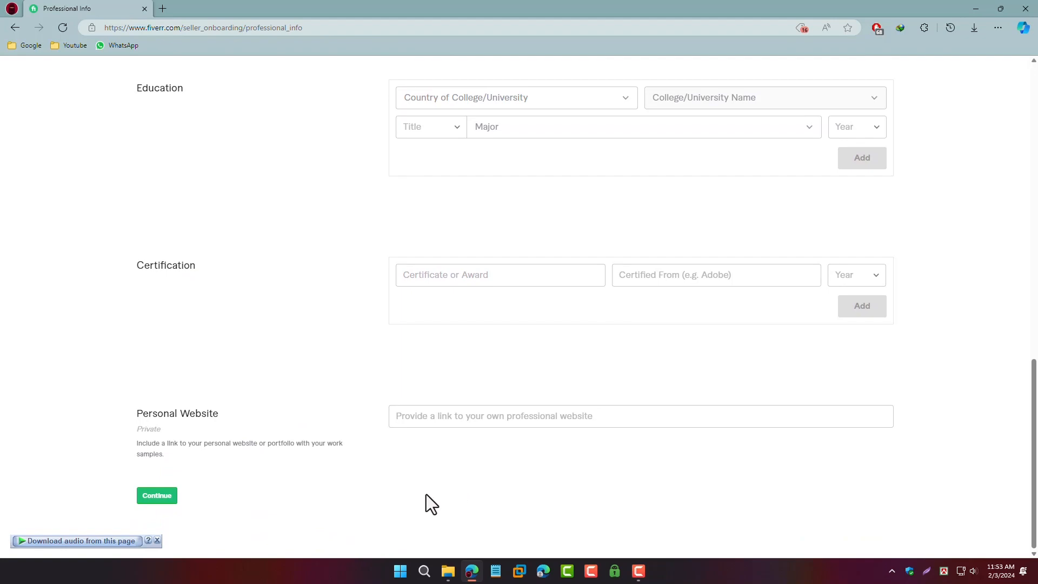
{"action": "left_click", "coordinate": [162, 497]}
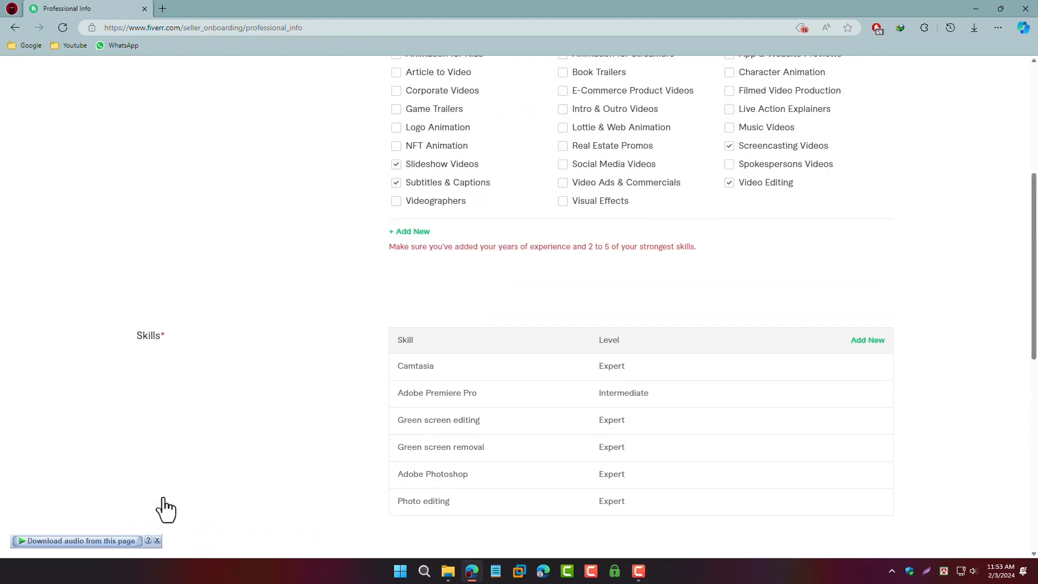
- Set the years of experience for the Video & Animation occupation from 2020 to 2024
{"action": "scroll", "coordinate": [544, 417], "scroll_direction": "up", "scroll_amount": 1}
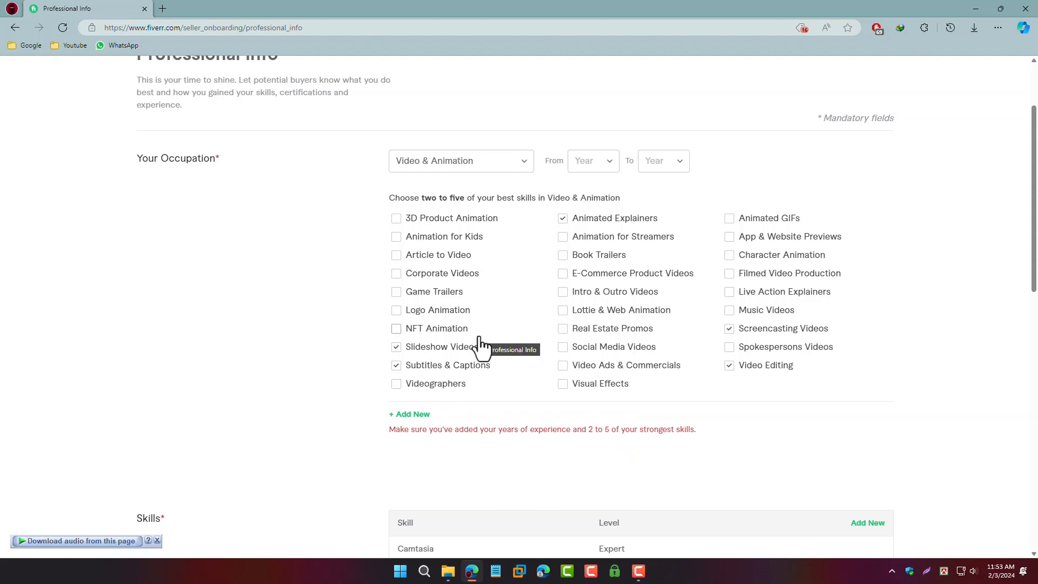
{"action": "left_click", "coordinate": [597, 165]}
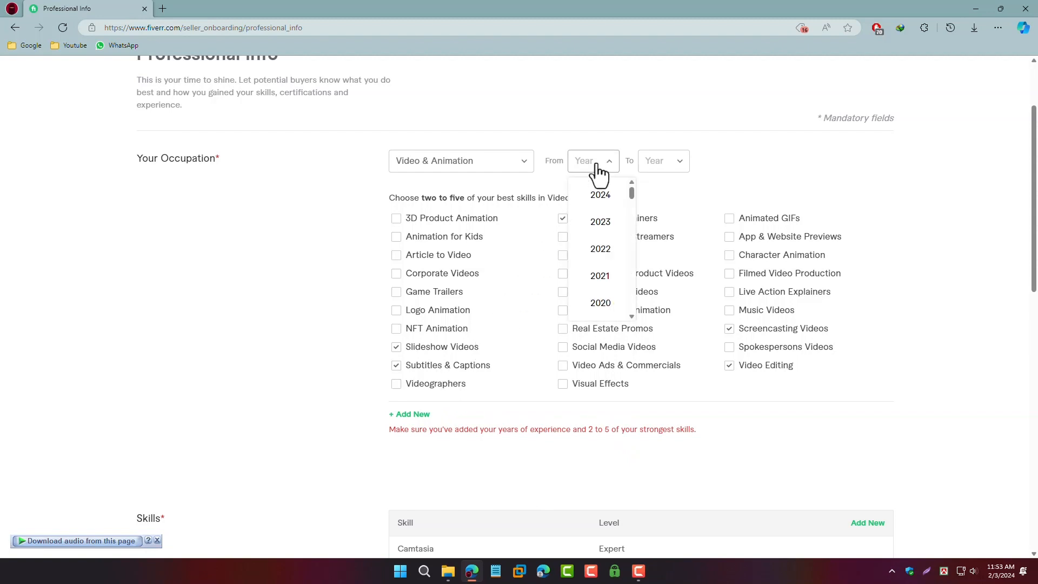
{"action": "scroll", "coordinate": [598, 249], "scroll_direction": "down", "scroll_amount": 1}
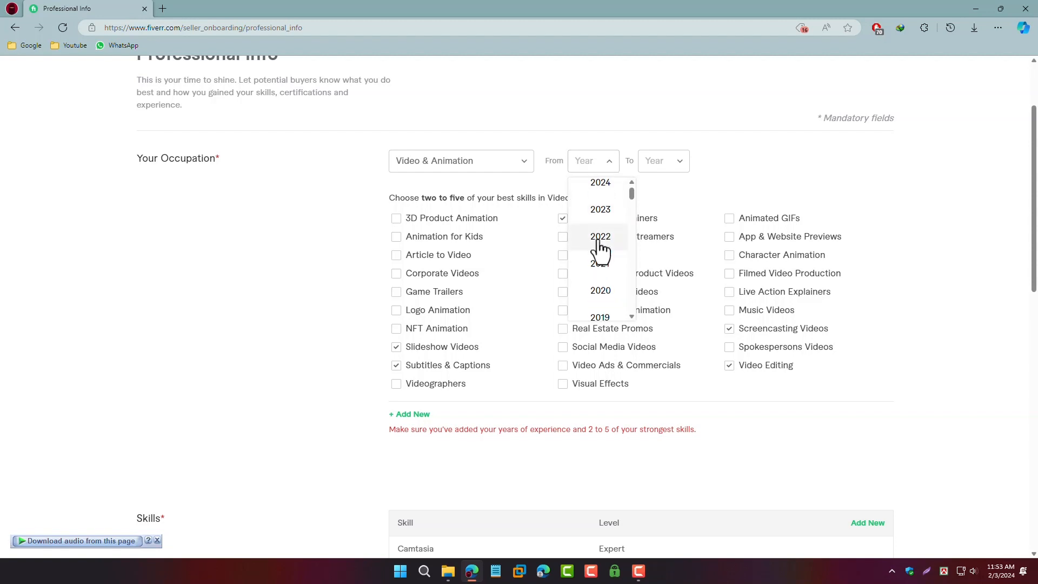
{"action": "left_click", "coordinate": [600, 282]}
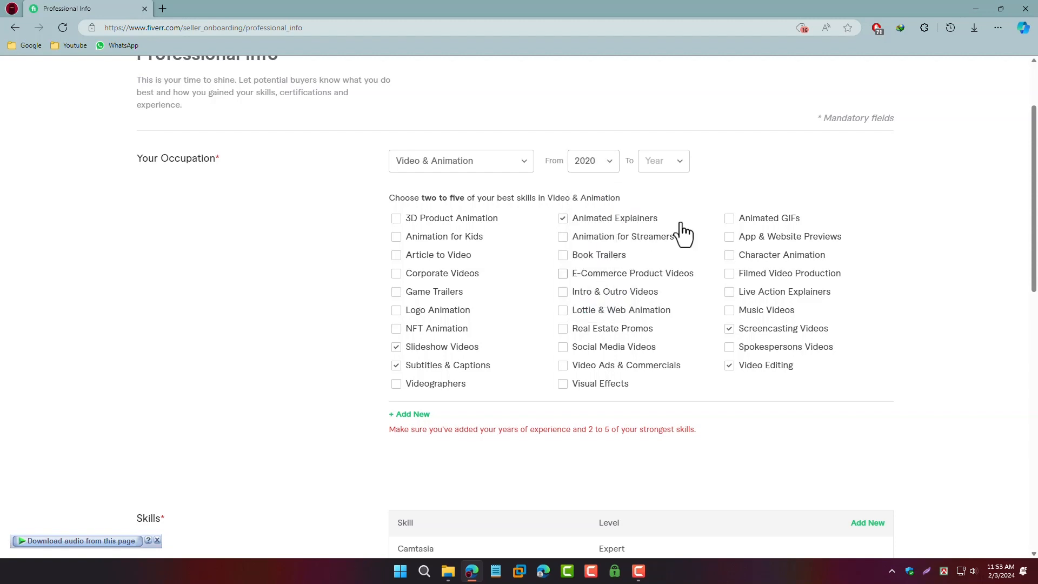
{"action": "left_click", "coordinate": [662, 171]}
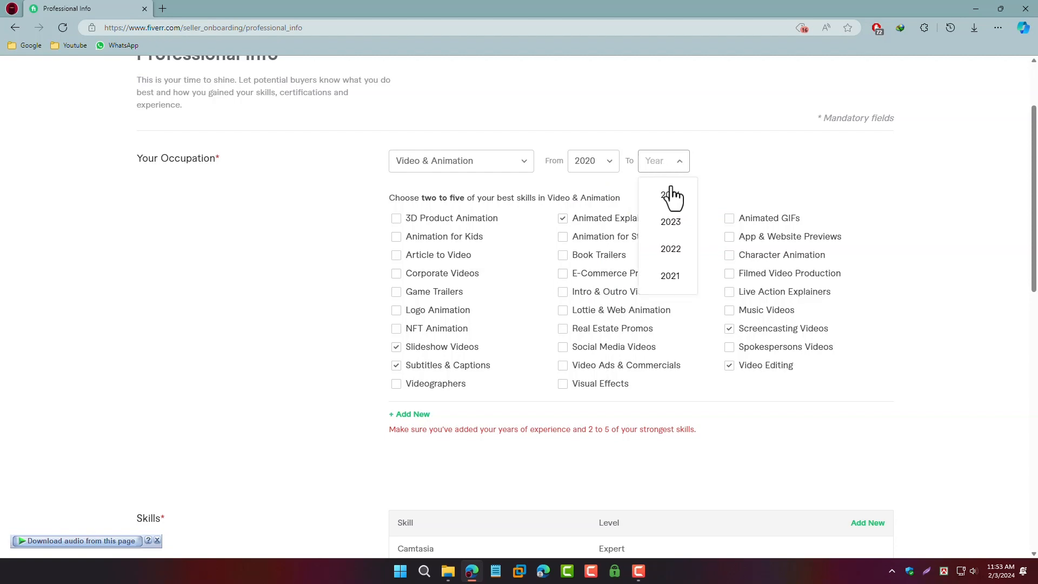
{"action": "left_click", "coordinate": [670, 207]}
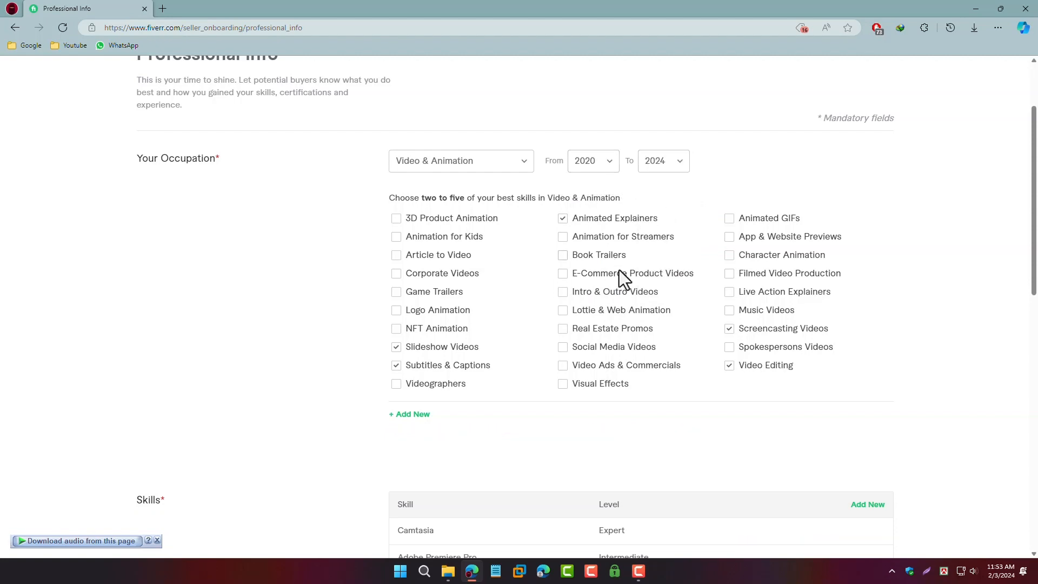
- Submit the Professional Info form and finish the Account Security stage without adding a phone number
{"action": "scroll", "coordinate": [653, 323], "scroll_direction": "down", "scroll_amount": 12}
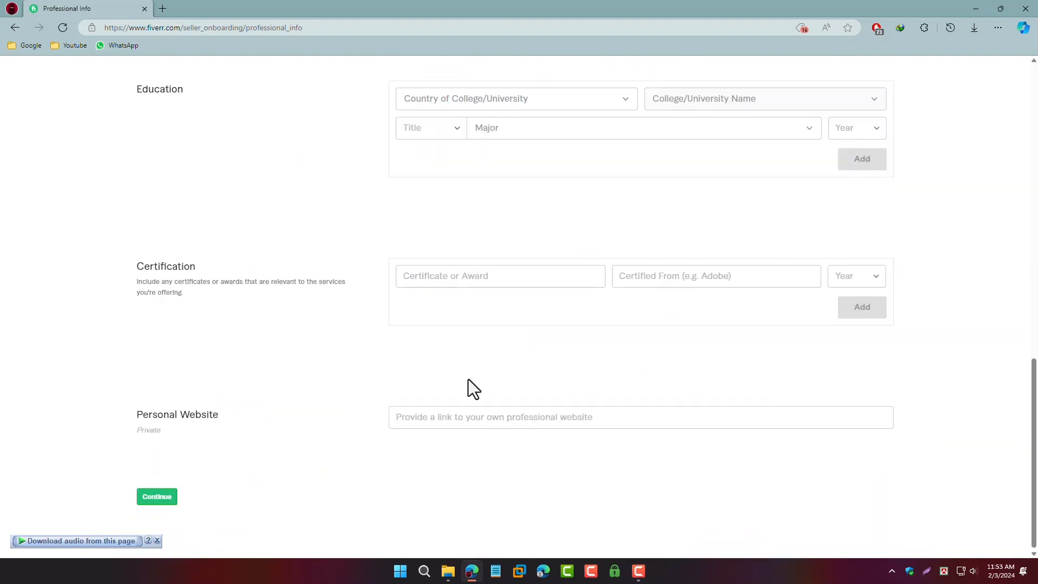
{"action": "left_click", "coordinate": [153, 498]}
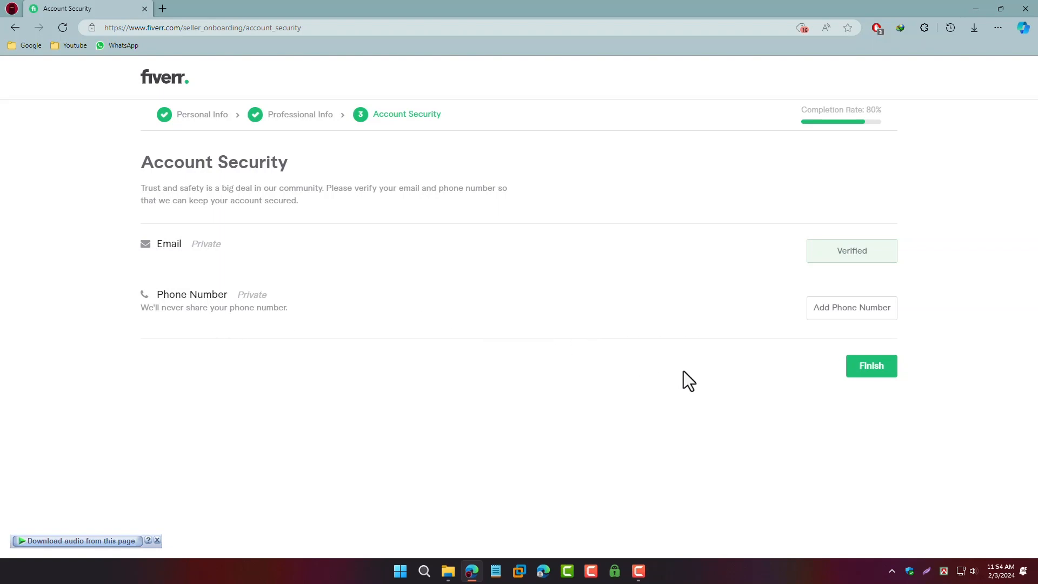
{"action": "left_click", "coordinate": [871, 368]}
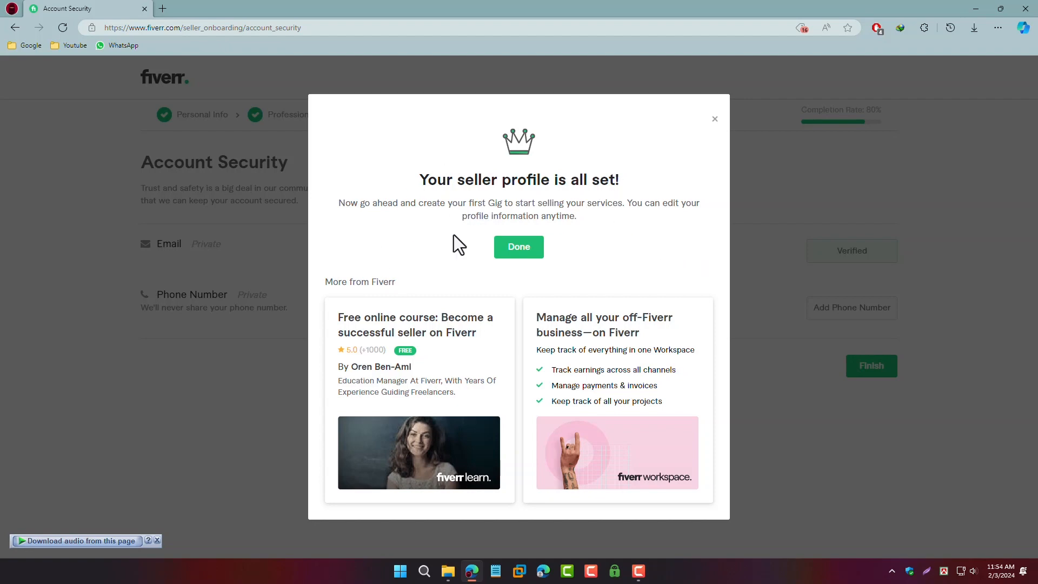
- Complete the seller onboarding, proceed to the new gig form, and begin the gig title
{"action": "left_click", "coordinate": [517, 250]}
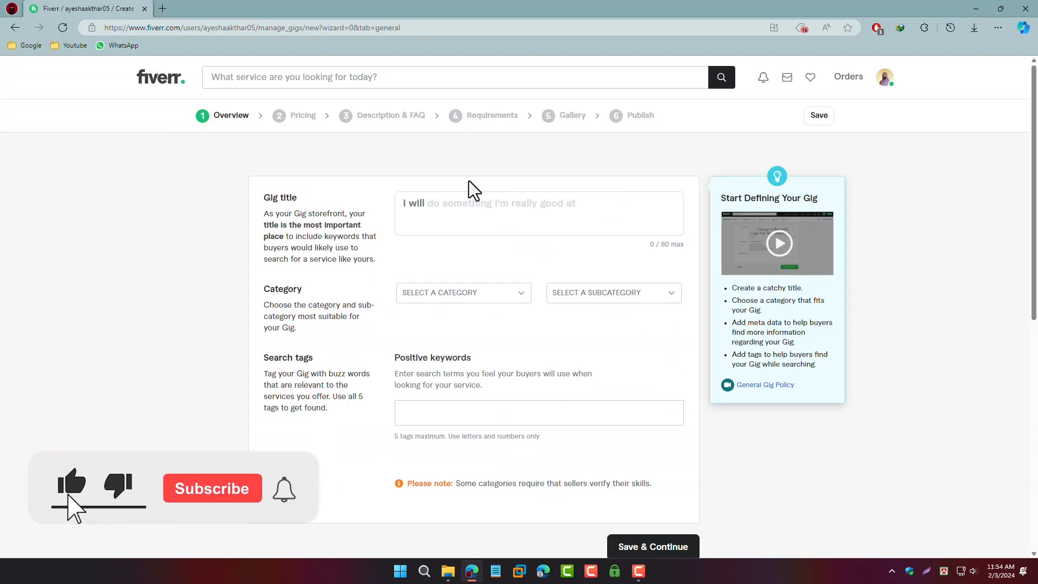
{"action": "left_click", "coordinate": [448, 204]}
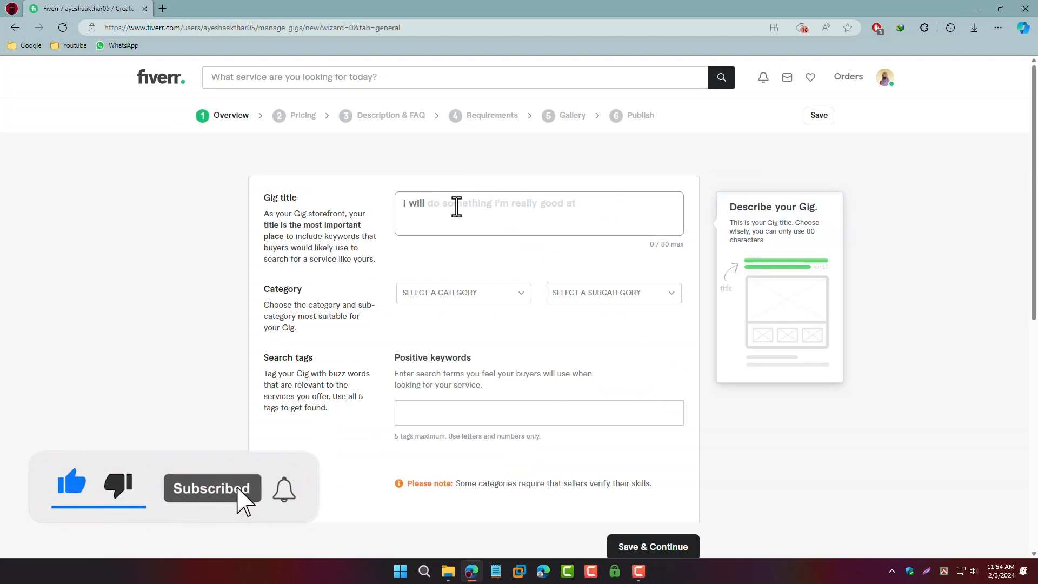